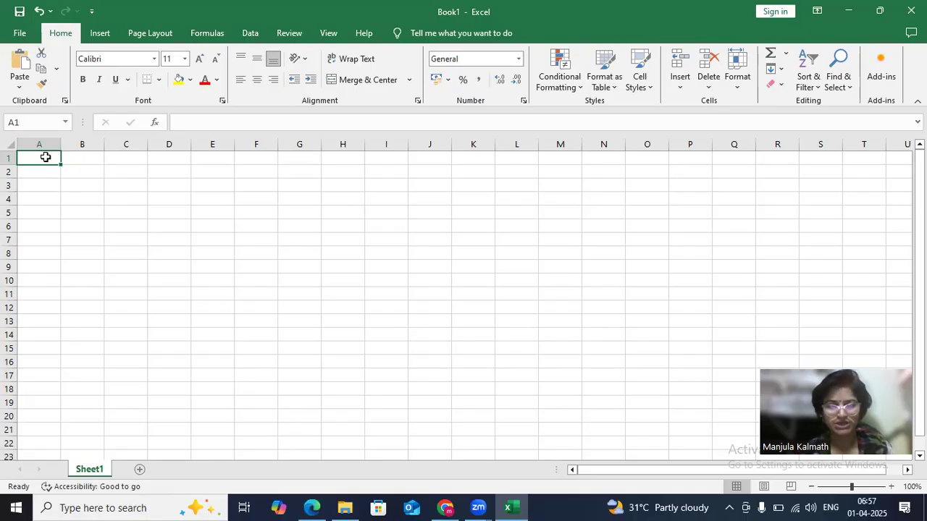
Enter the title "Employee salary sheet" in cell A1.
{"action": "type", "text": "Emp"}
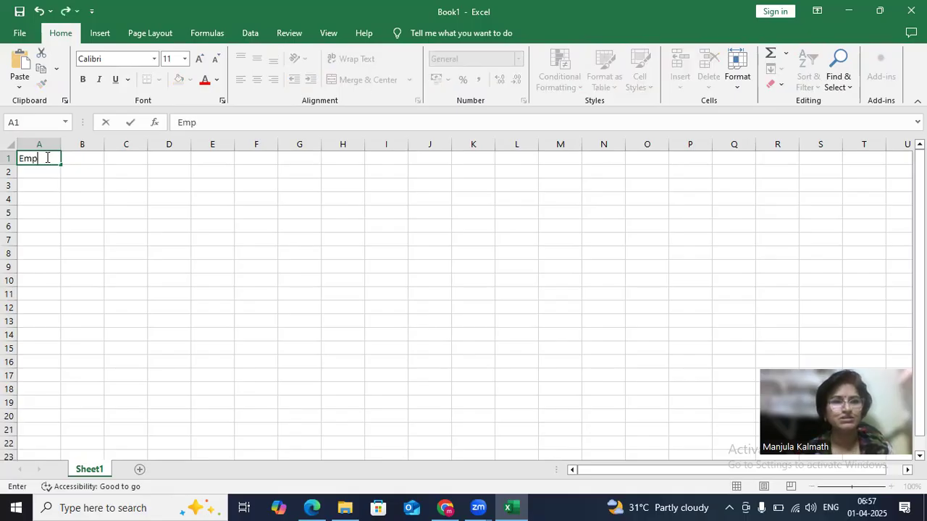
{"action": "type", "text": "loyee salary sh"}
{"action": "key", "text": "BackSpace"}
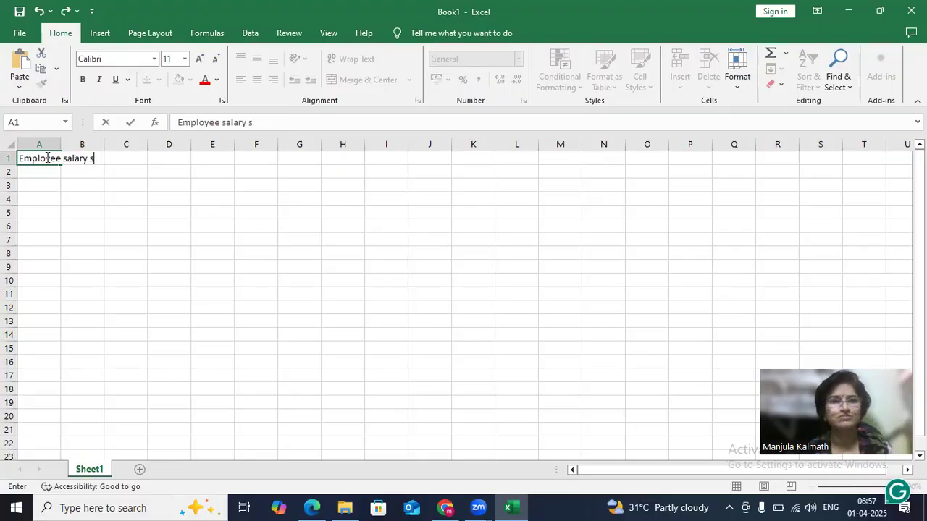
{"action": "type", "text": "heet"}
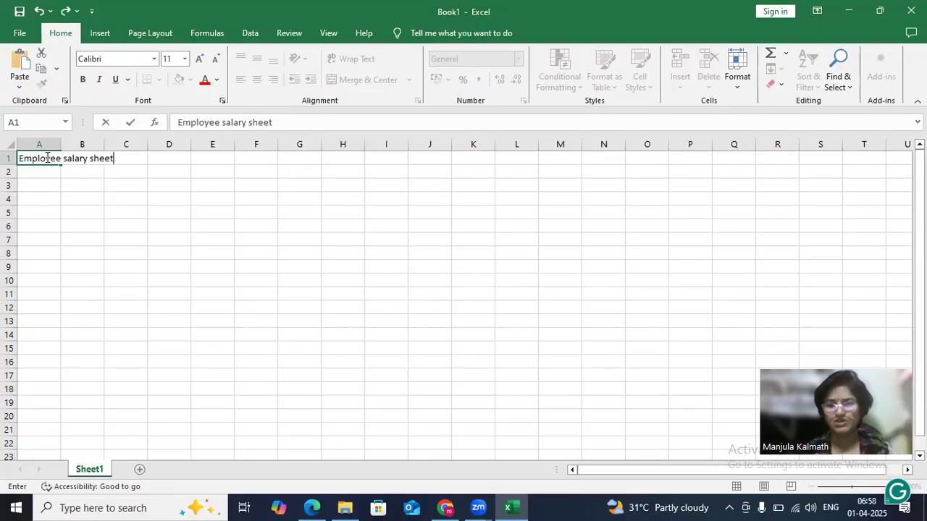
{"action": "key", "text": "Return"}
Enter the column heading "name of the employee" in cell A2.
{"action": "type", "text": "n"}
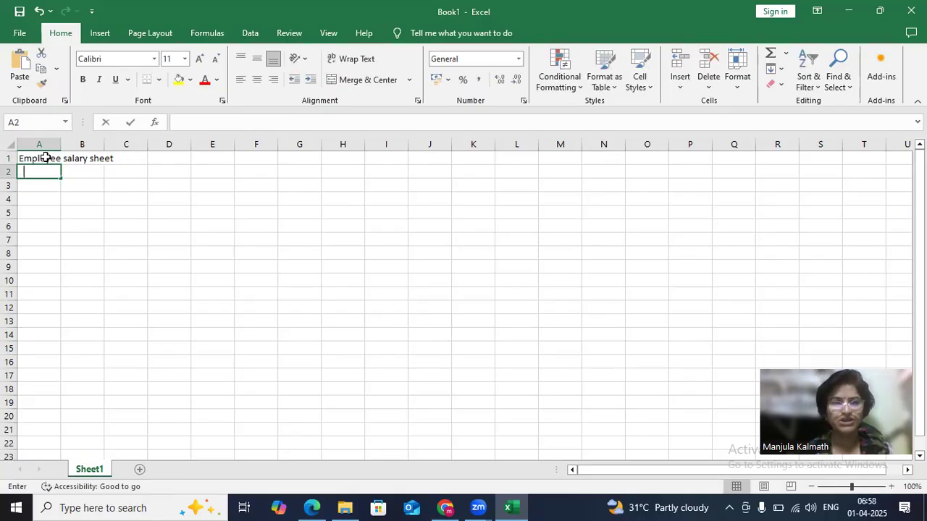
{"action": "type", "text": "ame of the employee"}
{"action": "key", "text": "Tab"}
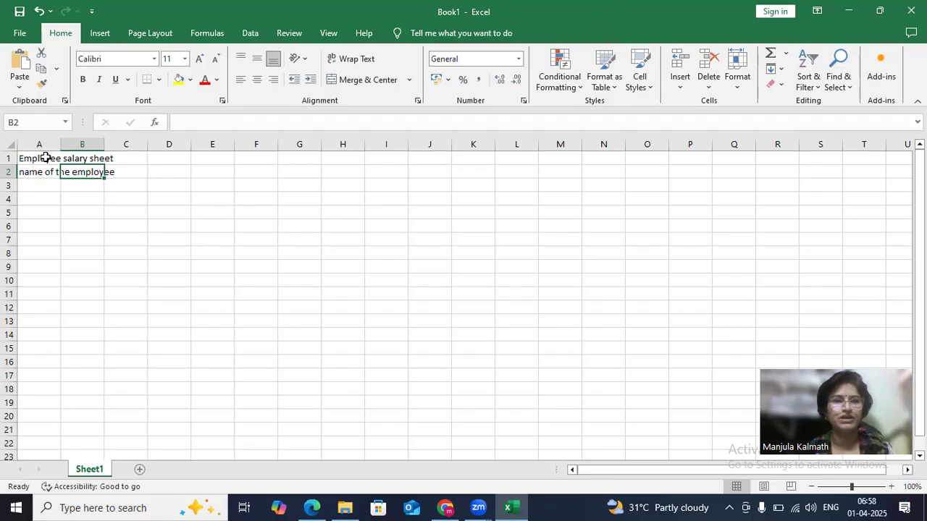
Add the headings "Basic salary" in B2 and "Additions" in C2.
{"action": "type", "text": "B"}
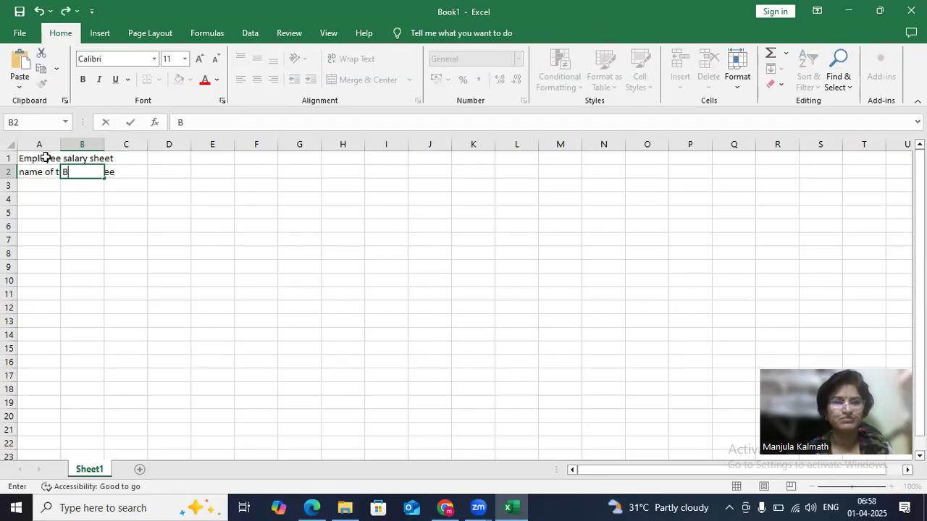
{"action": "type", "text": "asic salary"}
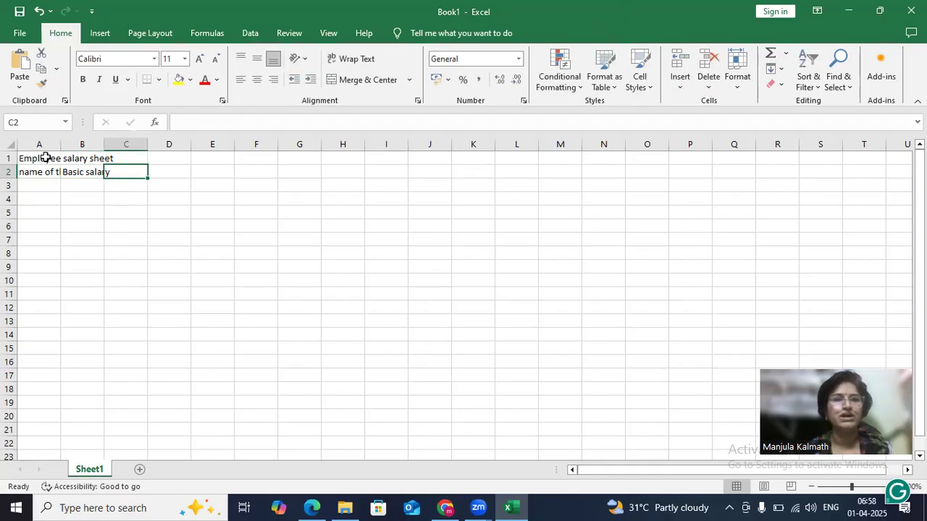
{"action": "key", "text": "Tab"}
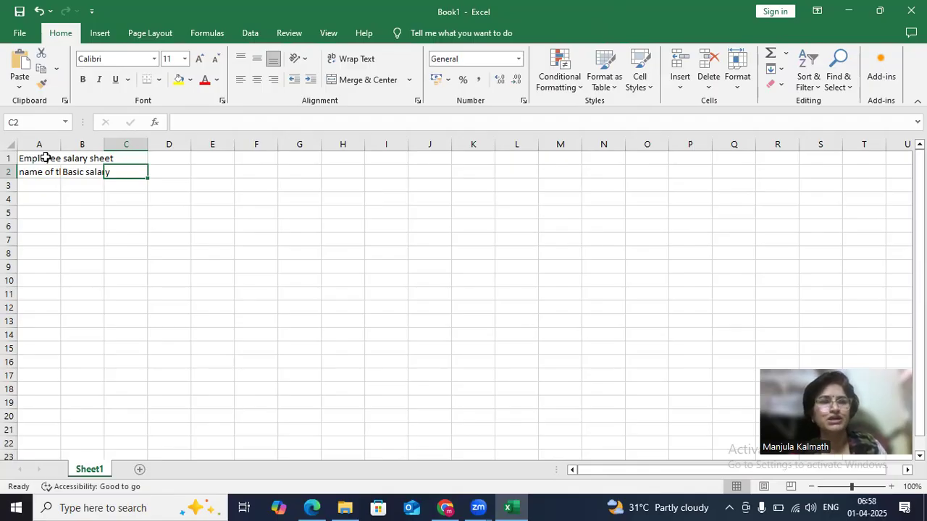
{"action": "type", "text": "Ad"}
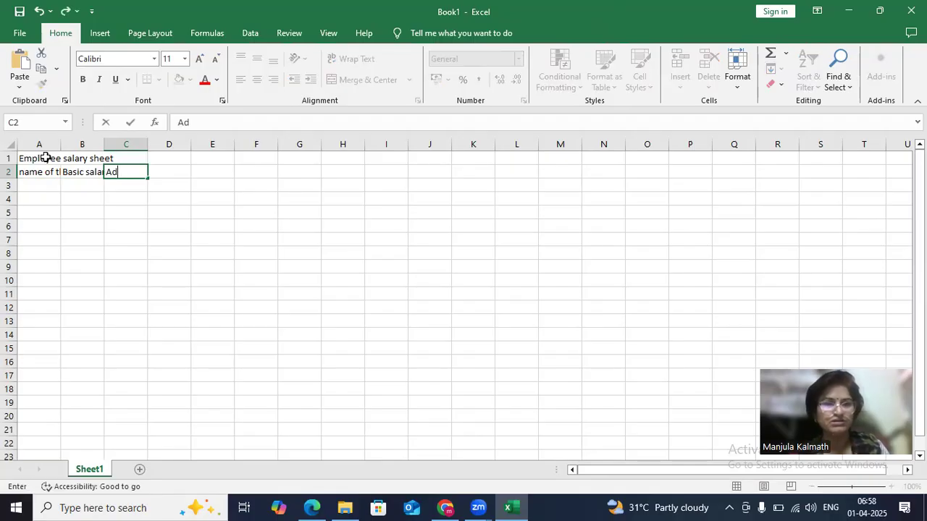
{"action": "type", "text": "ditions"}
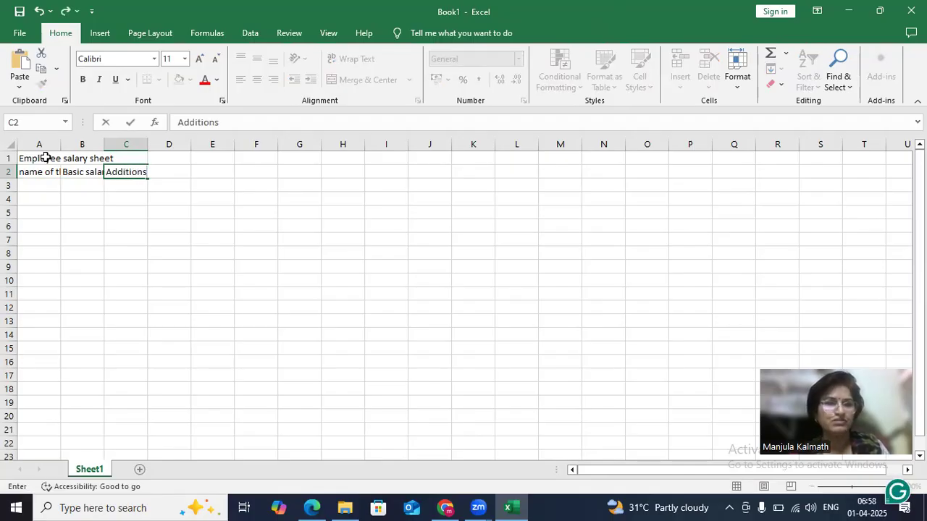
{"action": "key", "text": "Tab"}
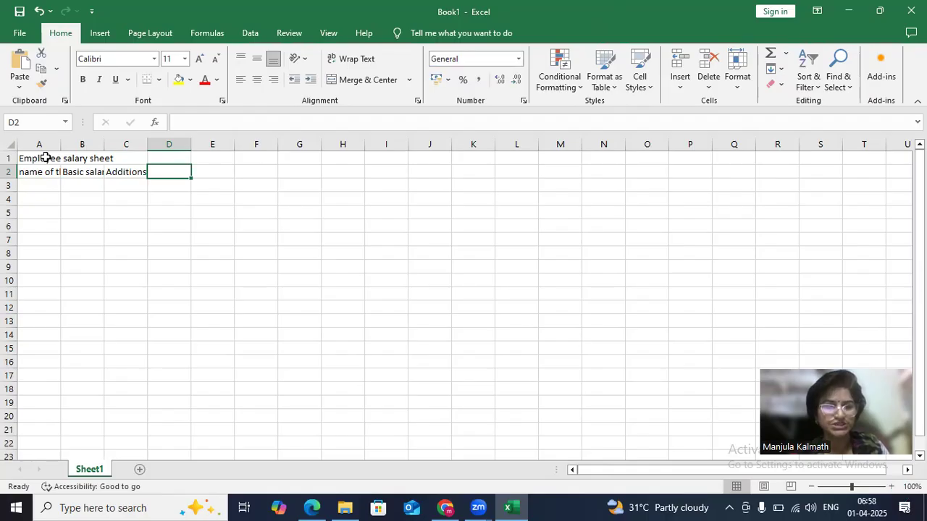
Add the headings "Deductions" in D2 and "Gross salary" in E2.
{"action": "type", "text": "Deductions"}
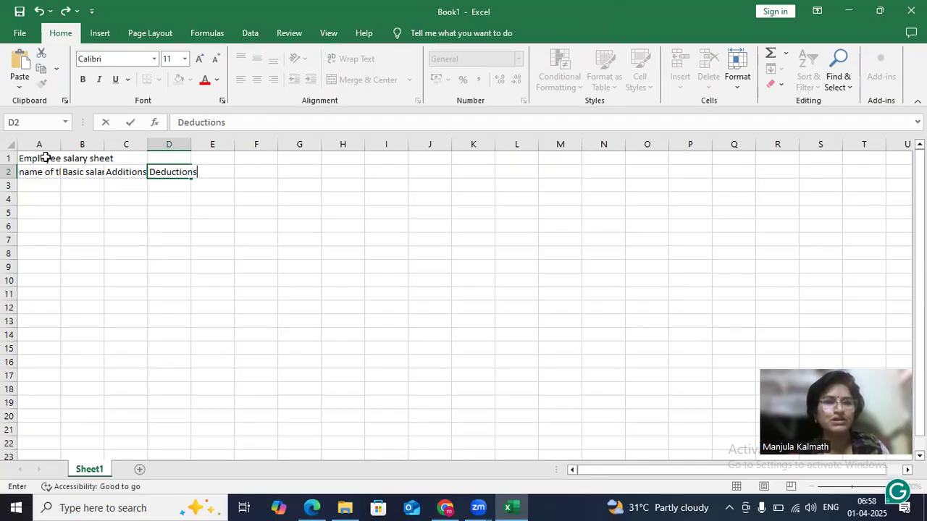
{"action": "key", "text": "Tab"}
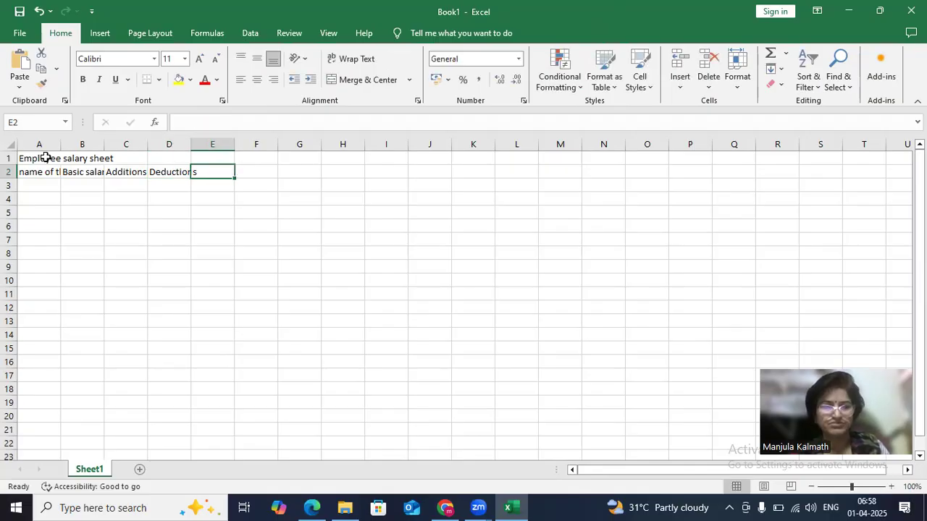
{"action": "type", "text": "Gro"}
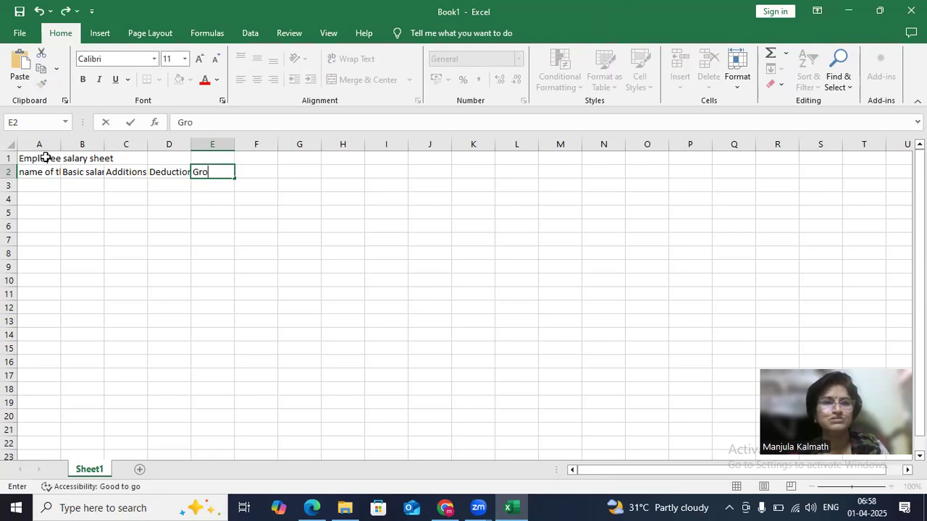
{"action": "type", "text": "ss salary"}
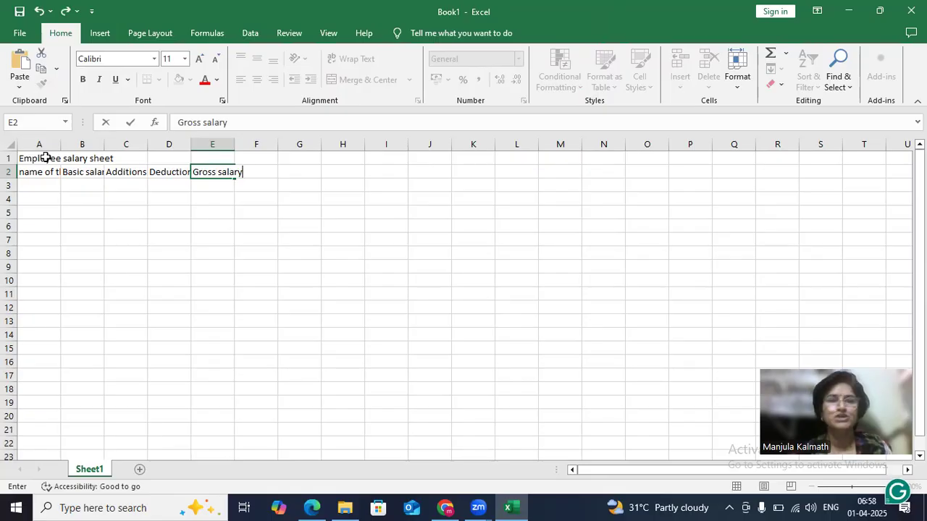
{"action": "key", "text": "Up"}
Apply text wrapping to the title and heading cells A1:E2.
{"action": "key", "text": "Down"}
{"action": "key", "text": "Left"}
{"action": "key", "text": "Left"}
{"action": "key", "text": "Left"}
{"action": "key", "text": "Left"}
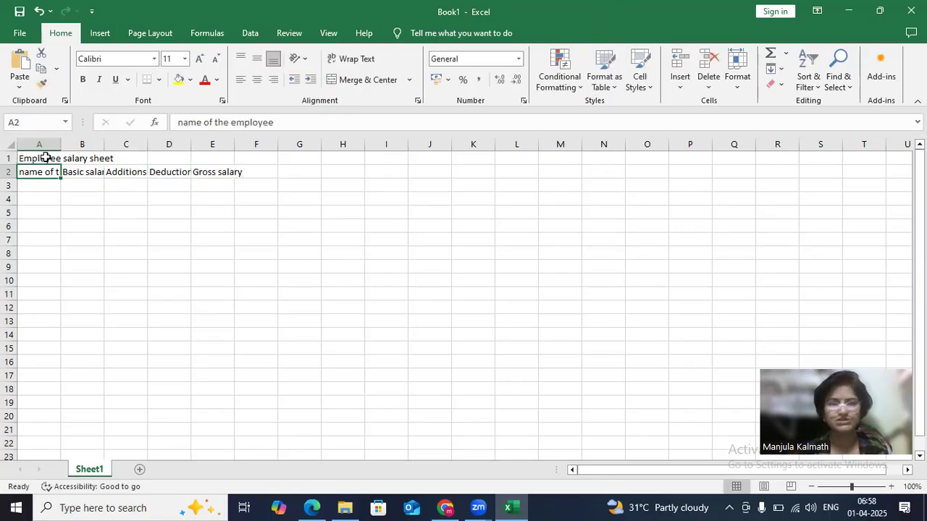
{"action": "key", "text": "Up"}
{"action": "key", "text": "shift+Down"}
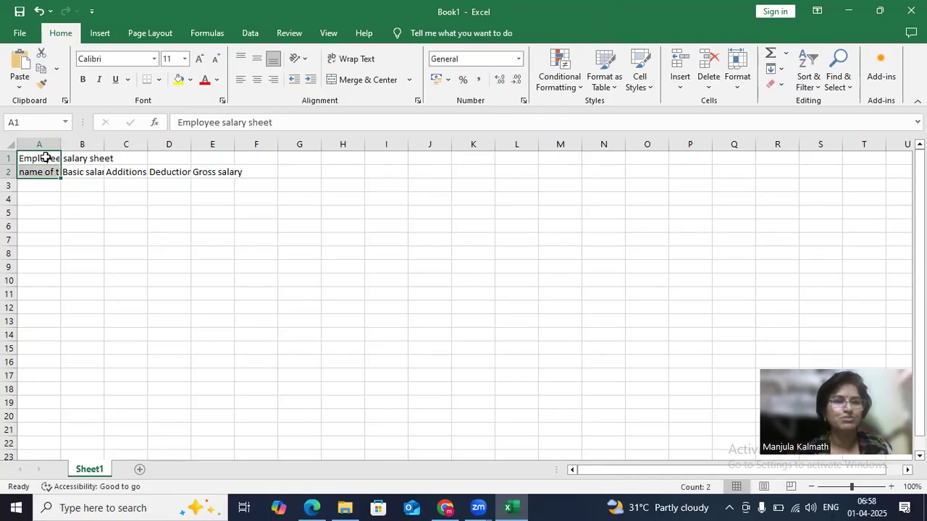
{"action": "key", "text": "shift+Right"}
{"action": "key", "text": "shift+Right"}
{"action": "key", "text": "shift+Right"}
{"action": "key", "text": "shift+Right"}
{"action": "key", "text": "shift+Right"}
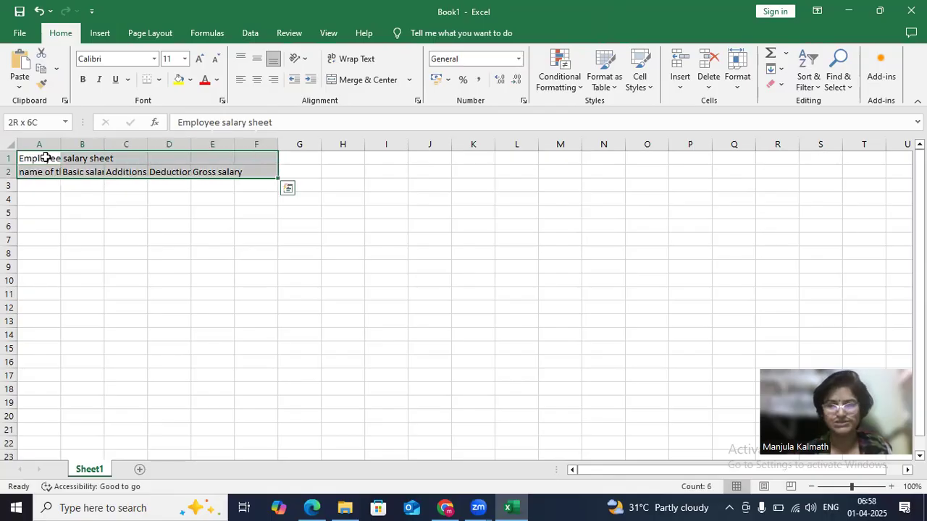
{"action": "key", "text": "shift+Left"}
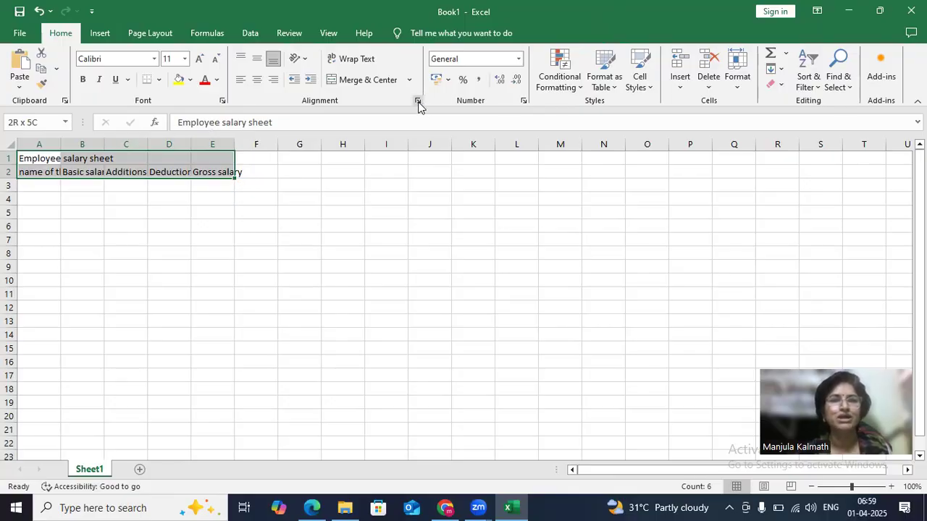
{"action": "left_click", "coordinate": [375, 63]}
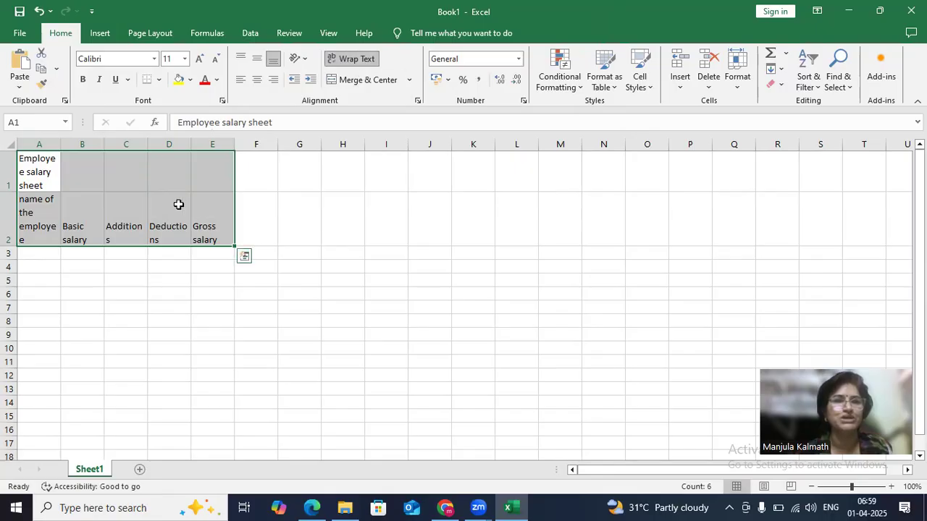
Insert two blank columns between the Basic salary and Additions columns.
{"action": "left_click", "coordinate": [42, 182]}
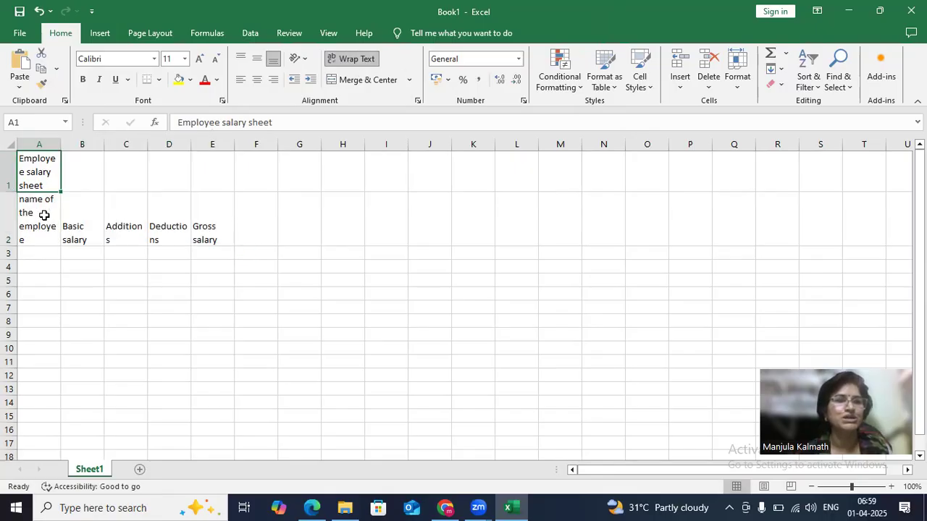
{"action": "left_click", "coordinate": [123, 226]}
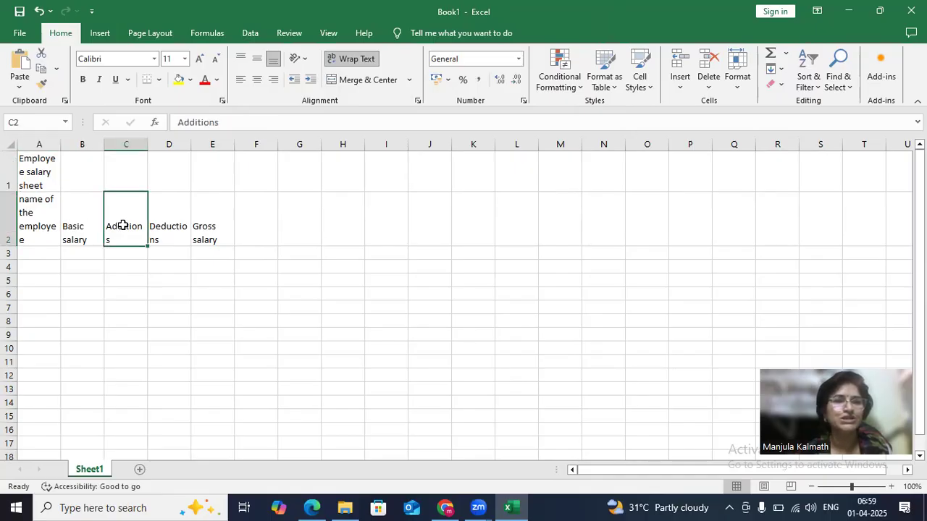
{"action": "left_click", "coordinate": [131, 144]}
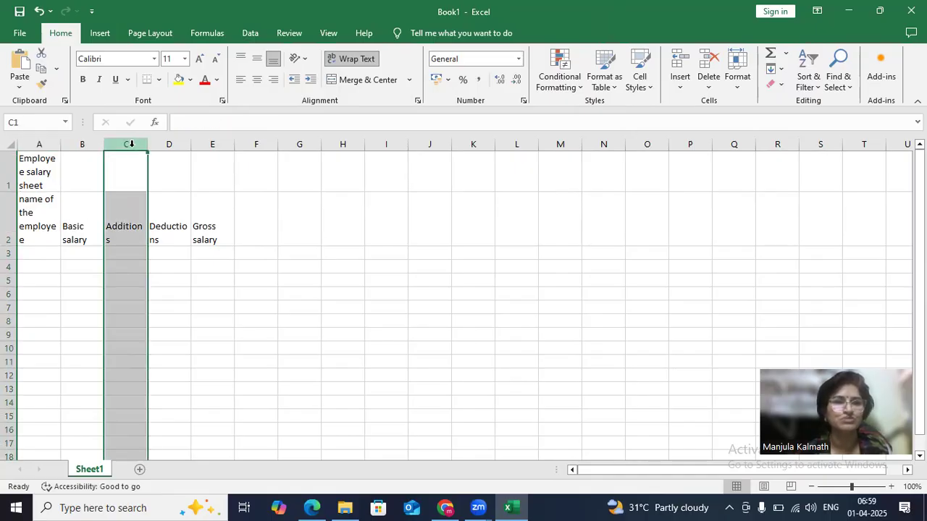
{"action": "right_click", "coordinate": [131, 144]}
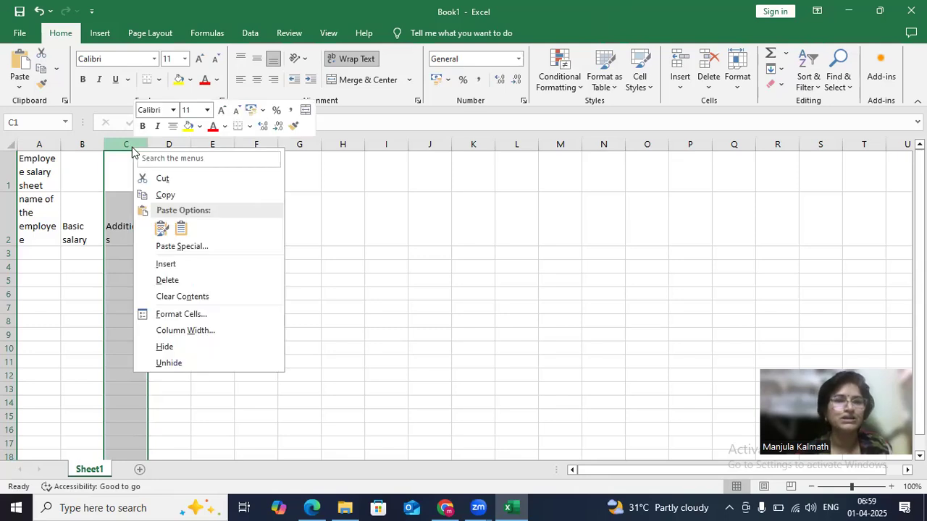
{"action": "left_click", "coordinate": [166, 265]}
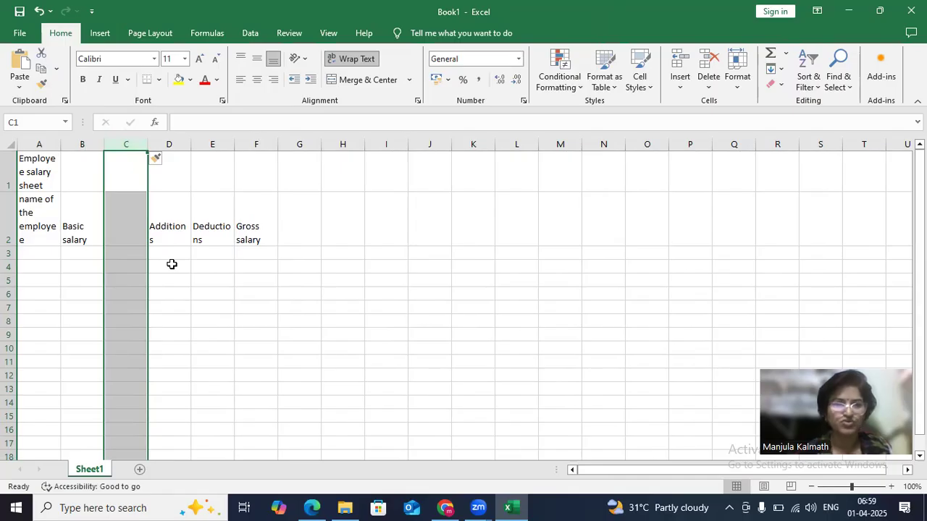
{"action": "key", "text": "ctrl+shift+plus"}
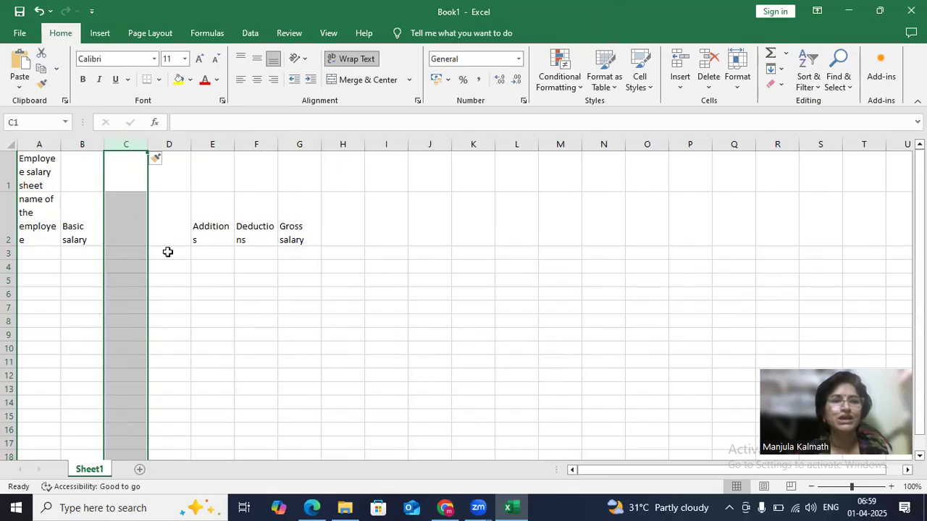
Insert two blank columns between the Additions and Deductions columns.
{"action": "left_click", "coordinate": [256, 223]}
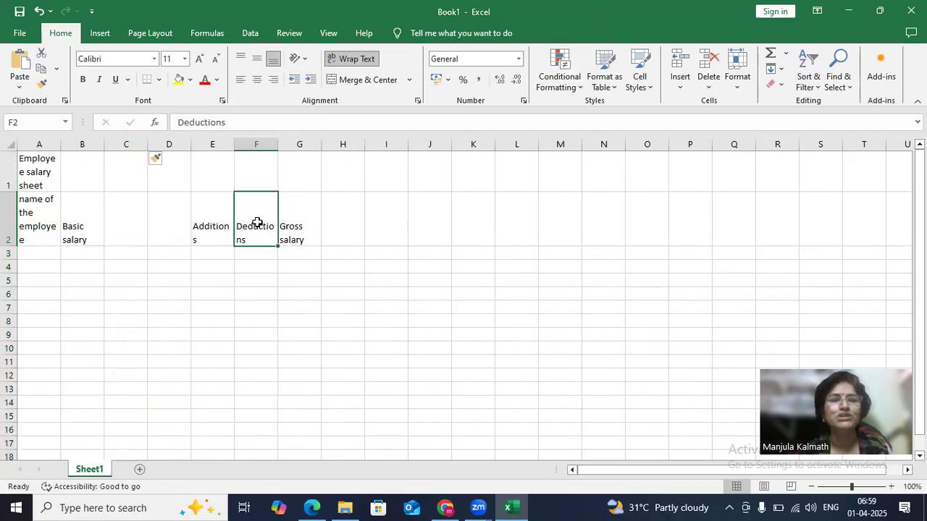
{"action": "left_click", "coordinate": [259, 144]}
{"action": "right_click", "coordinate": [259, 146]}
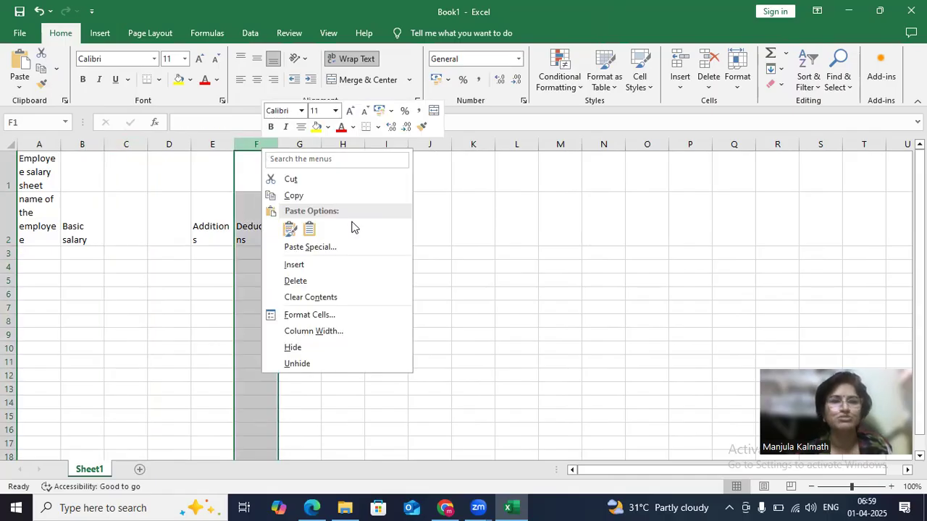
{"action": "left_click", "coordinate": [296, 265]}
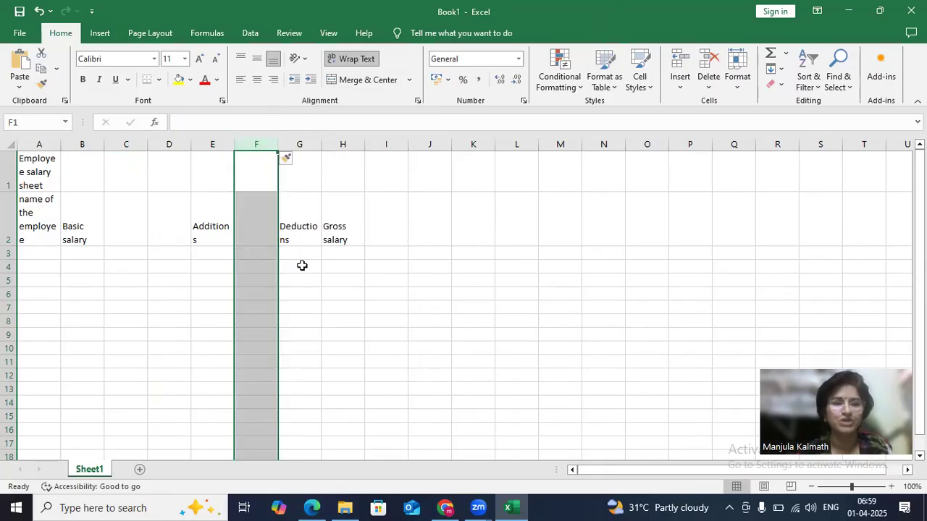
{"action": "key", "text": "F4"}
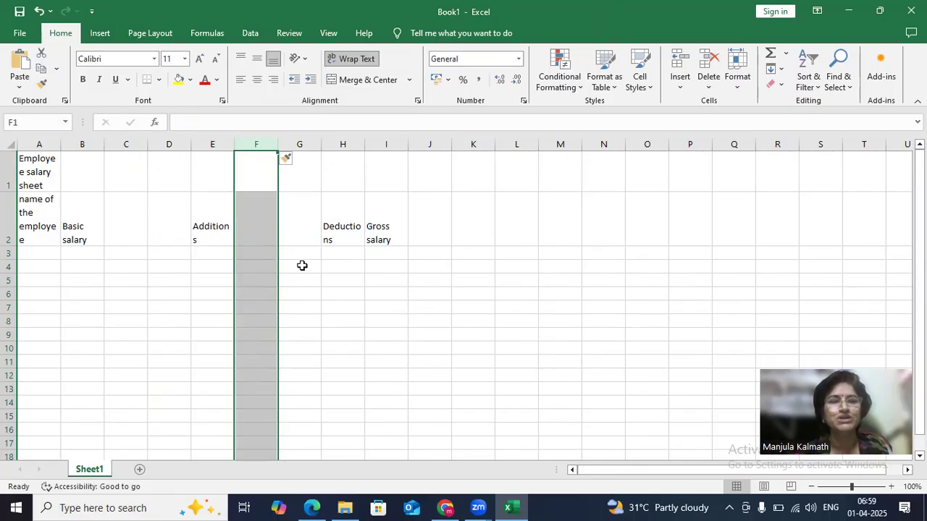
Merge and center the "Employee salary sheet" title across cells A1:I1.
{"action": "left_click", "coordinate": [348, 251]}
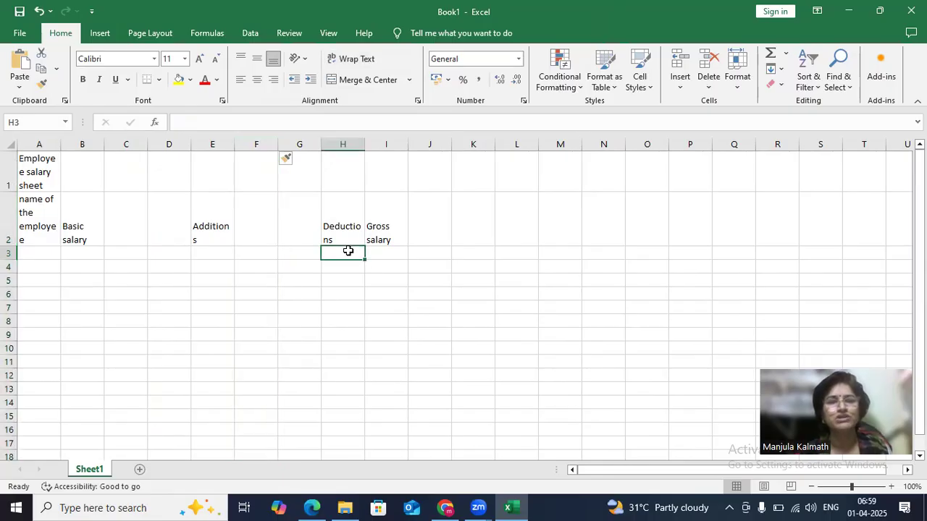
{"action": "left_click", "coordinate": [387, 231]}
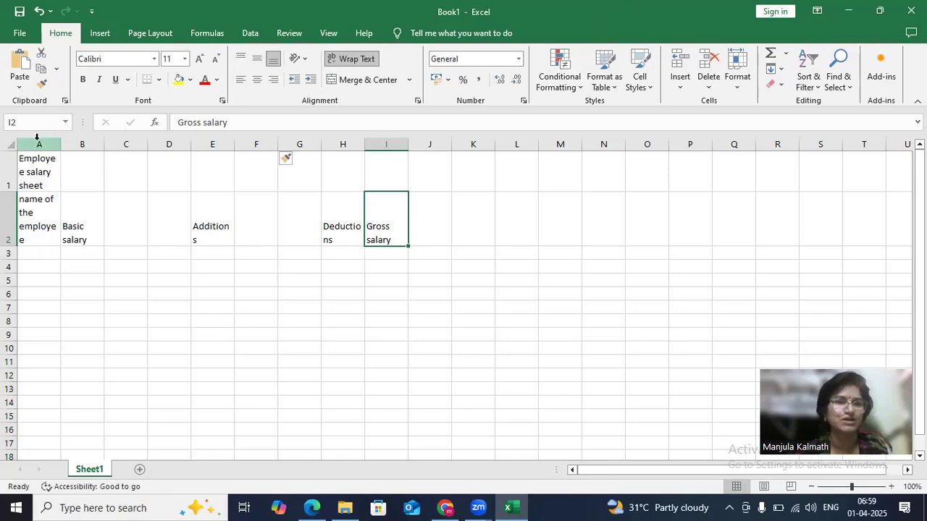
{"action": "left_click", "coordinate": [51, 181]}
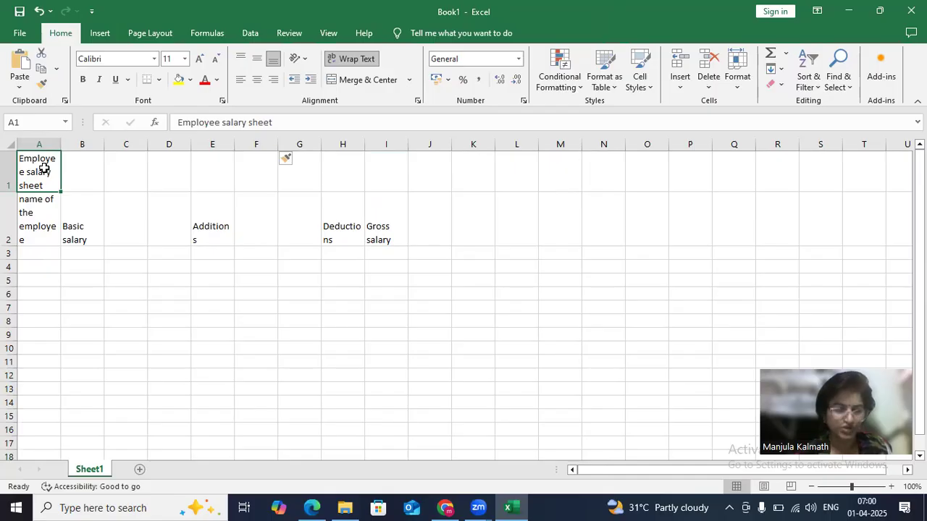
{"action": "left_click_drag", "start_coordinate": [41, 166], "coordinate": [383, 171]}
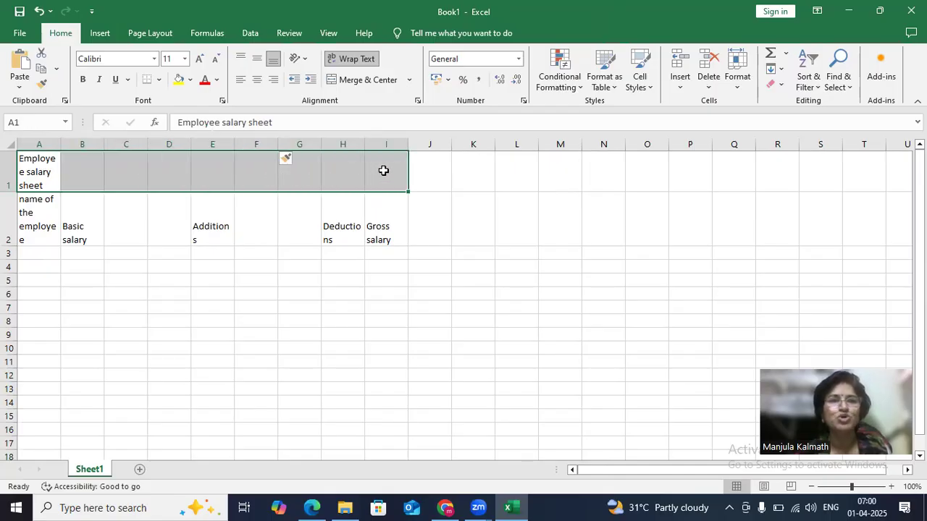
{"action": "left_click", "coordinate": [332, 80]}
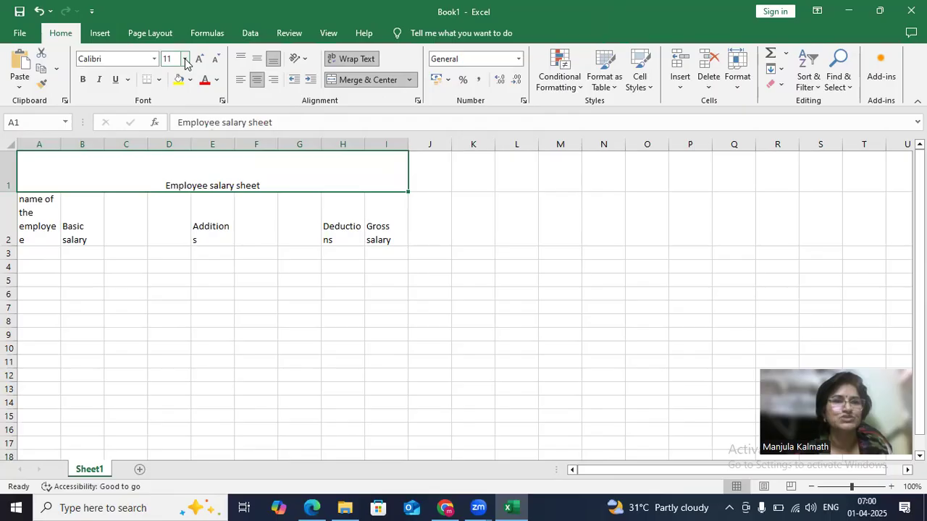
Set the font size of the "Employee salary sheet" title to 24.
{"action": "left_click", "coordinate": [185, 62]}
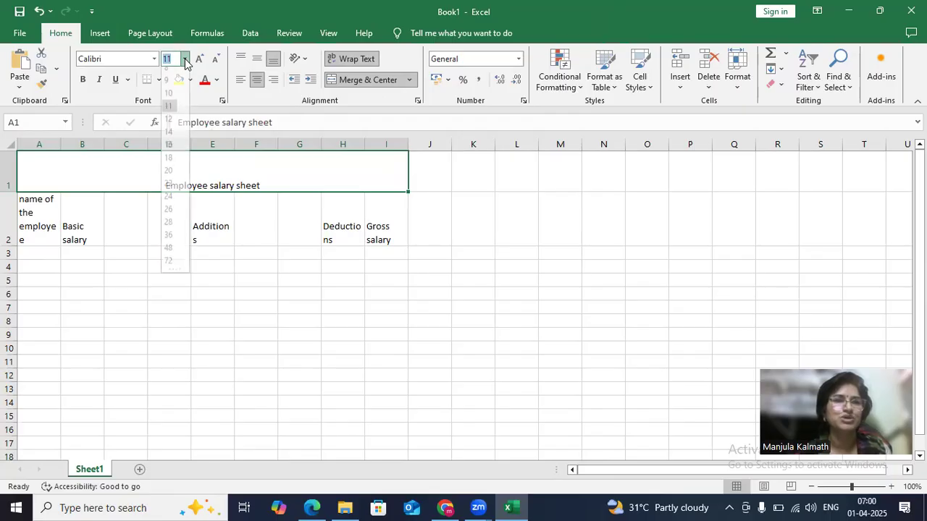
{"action": "left_click", "coordinate": [169, 203]}
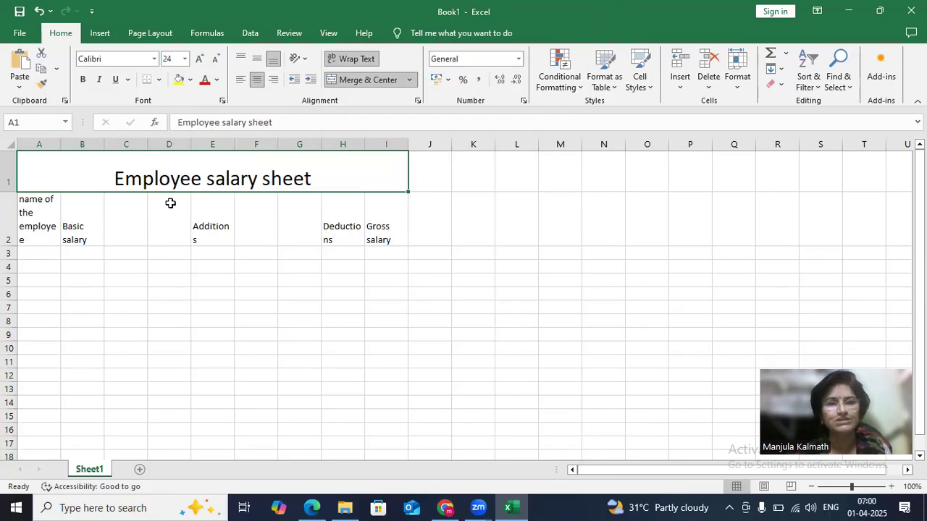
{"action": "left_click", "coordinate": [157, 278]}
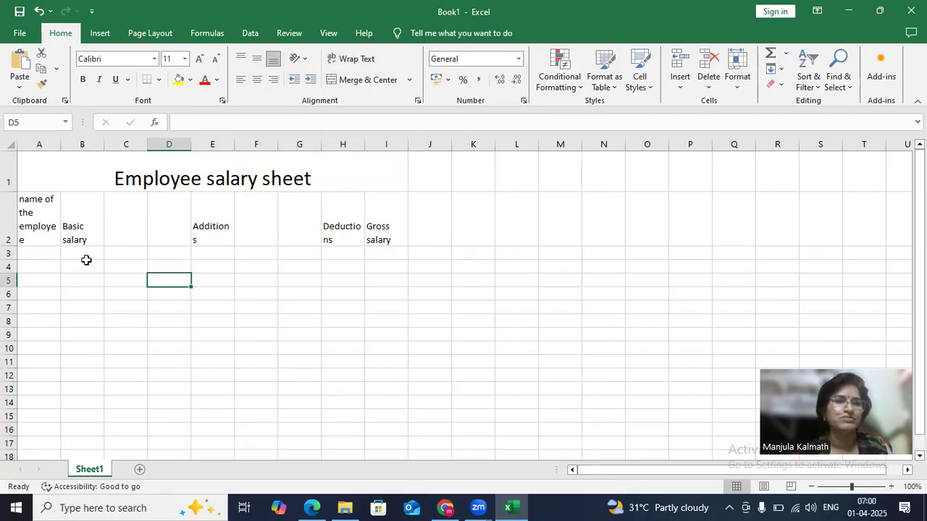
Enter the addition subheadings "TA 5%", "DA 8%" and "HRA 10%" in cells C3, D3 and E3.
{"action": "left_click", "coordinate": [80, 251]}
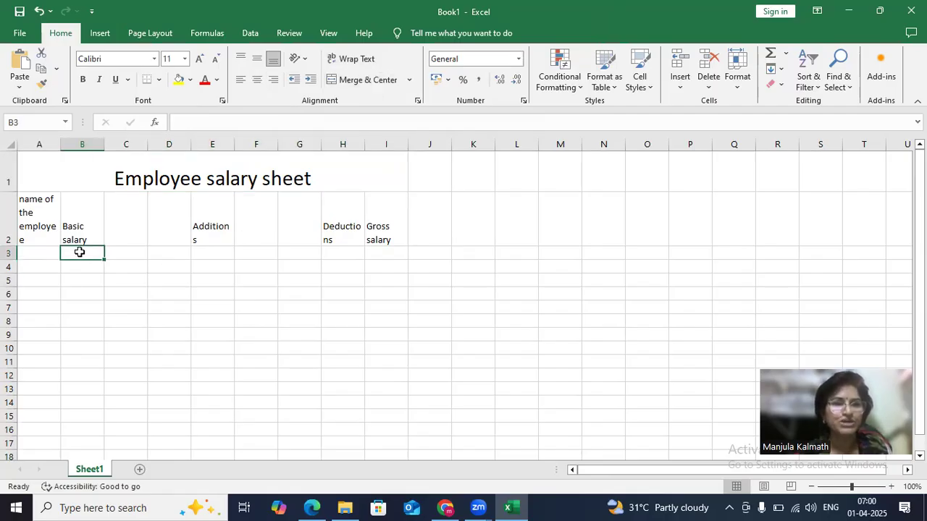
{"action": "left_click", "coordinate": [116, 252]}
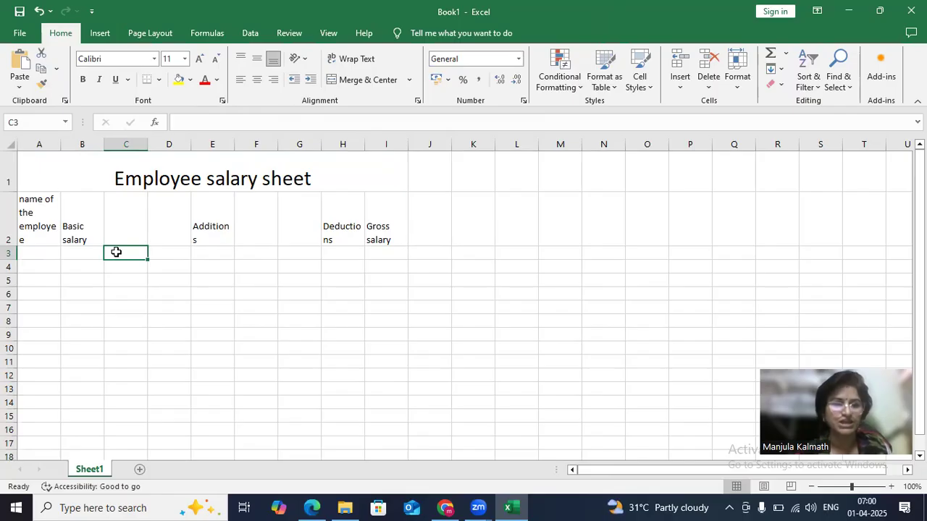
{"action": "type", "text": "TA"}
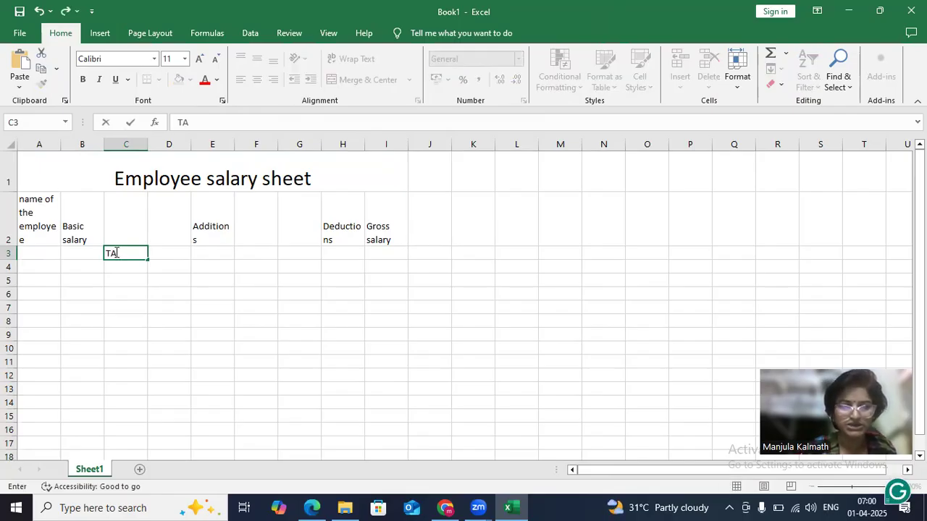
{"action": "type", "text": " 5%"}
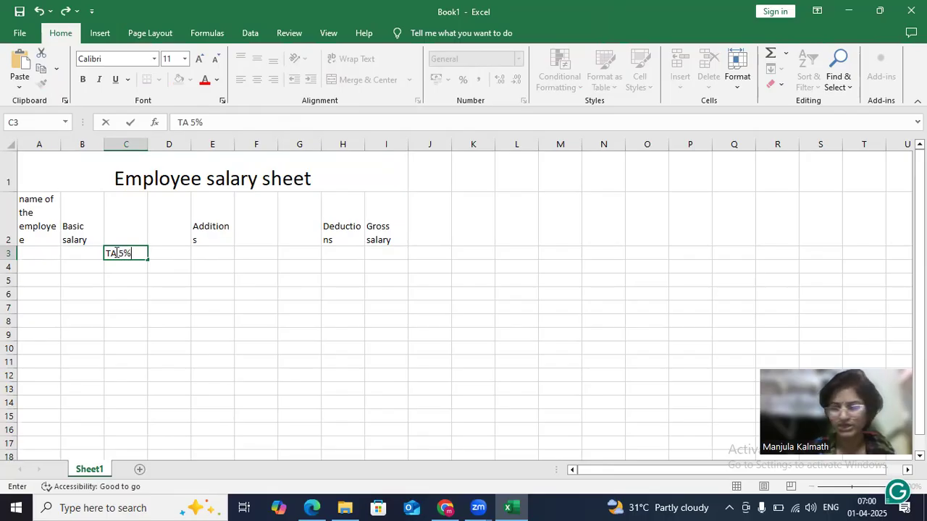
{"action": "key", "text": "Tab"}
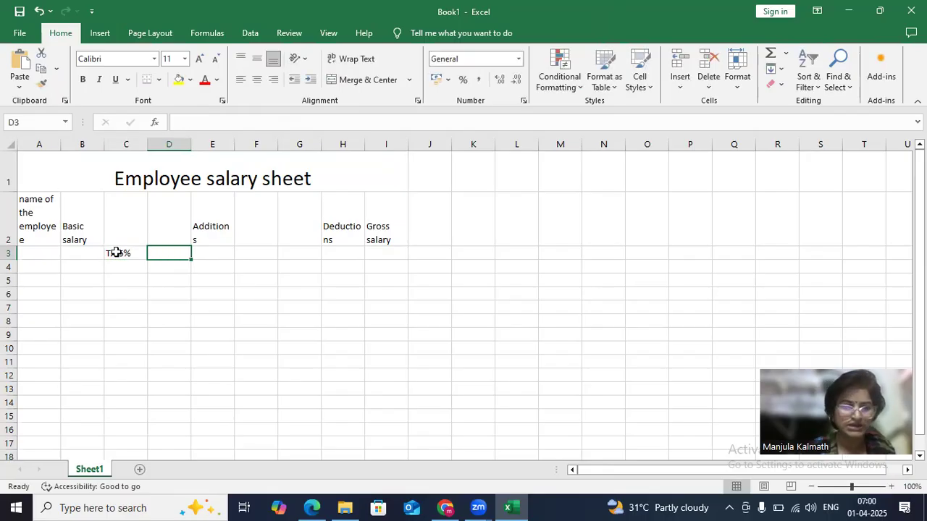
{"action": "type", "text": "DA"}
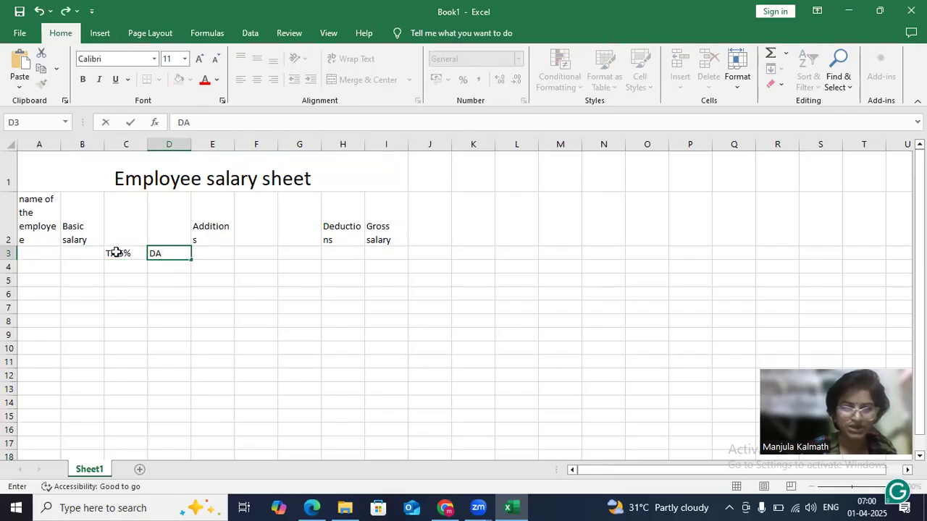
{"action": "type", "text": " 8%"}
{"action": "key", "text": "Tab"}
{"action": "type", "text": "HRA"}
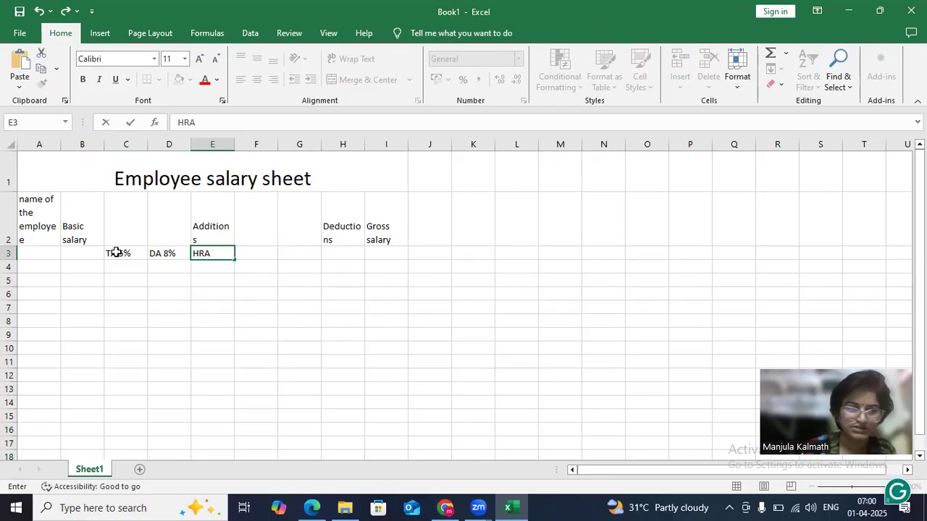
{"action": "type", "text": " 1"}
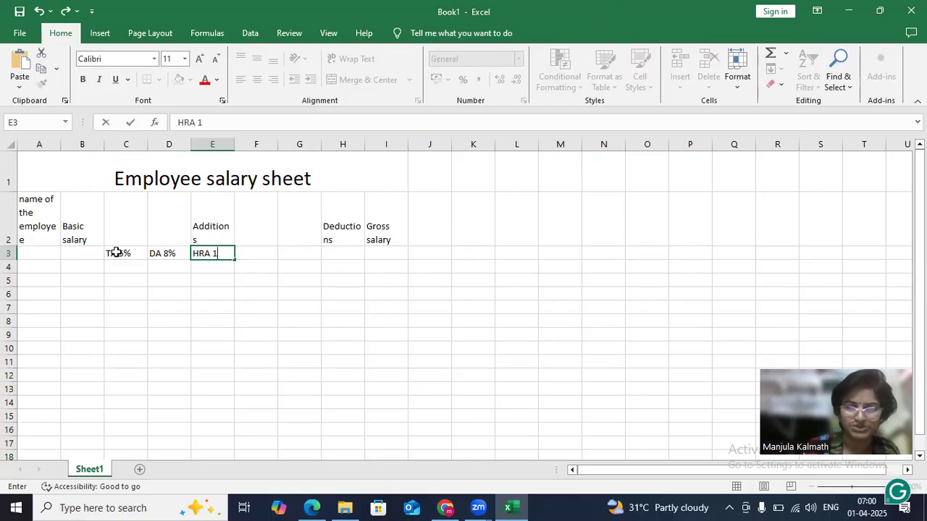
{"action": "type", "text": "0%"}
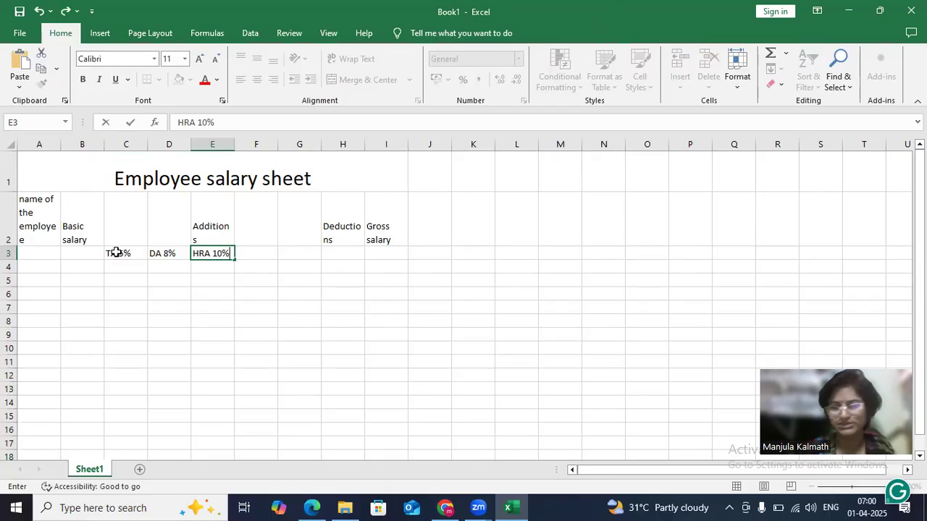
{"action": "key", "text": "Return"}
{"action": "key", "text": "Up"}
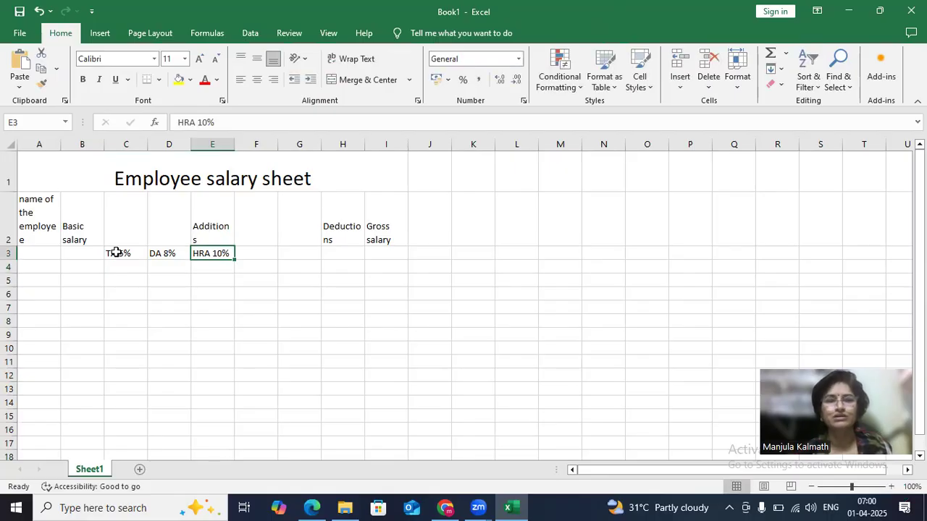
Enter the deduction subheadings "Loan 15%" in cell F3 and "PF 20%" in cell G3.
{"action": "key", "text": "Right"}
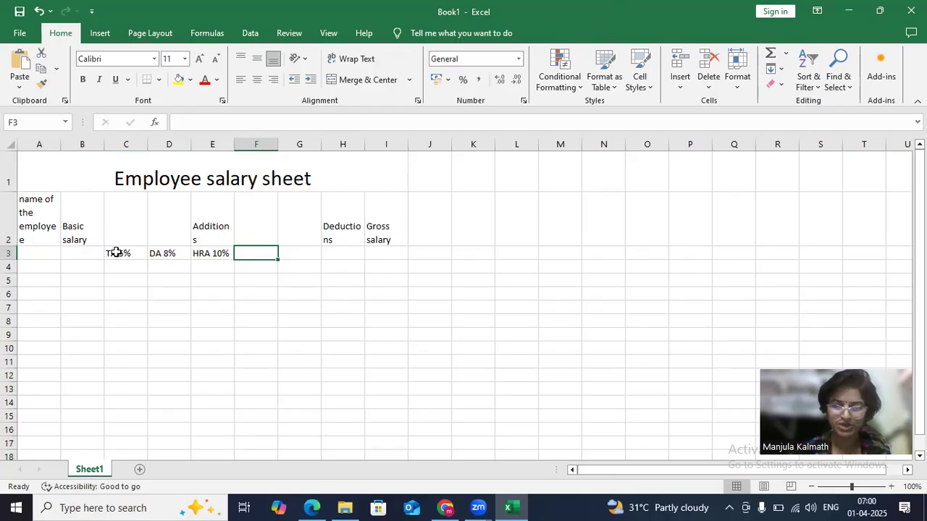
{"action": "type", "text": "Loan 15"}
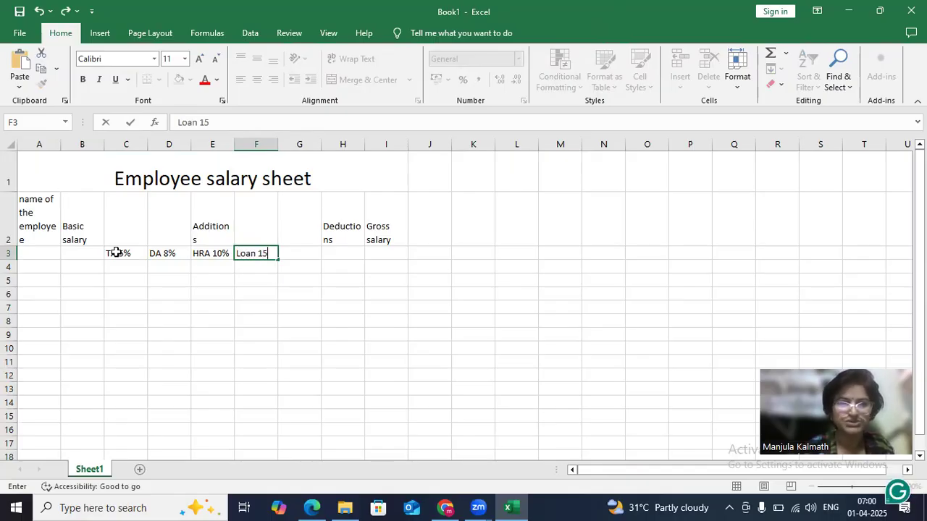
{"action": "type", "text": "%"}
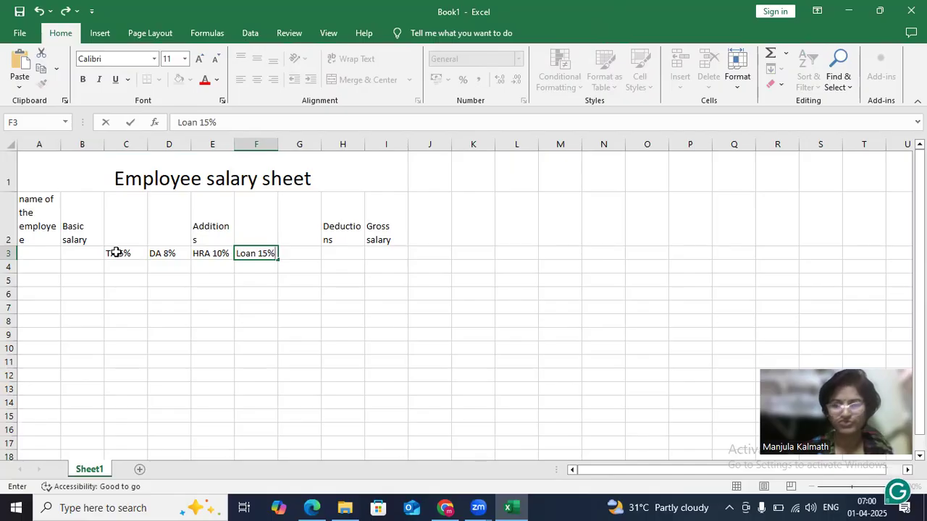
{"action": "key", "text": "Tab"}
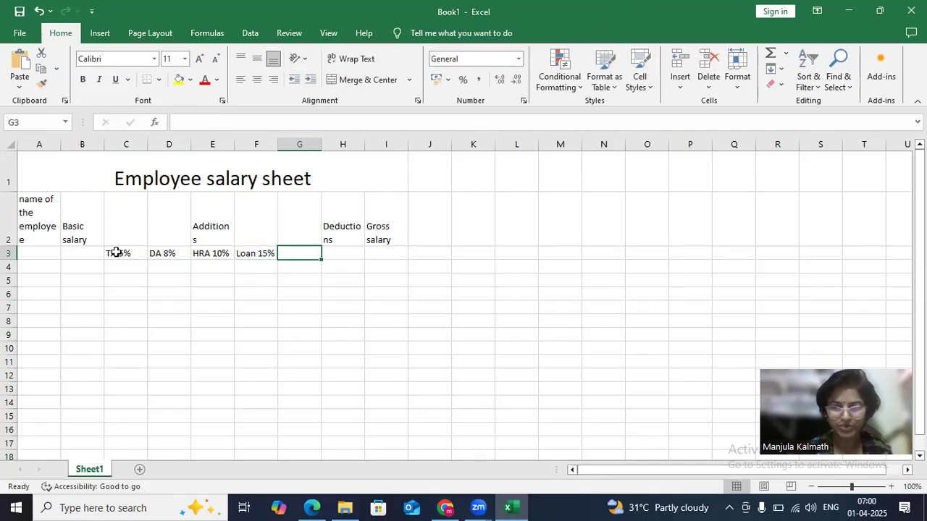
{"action": "type", "text": "PF"}
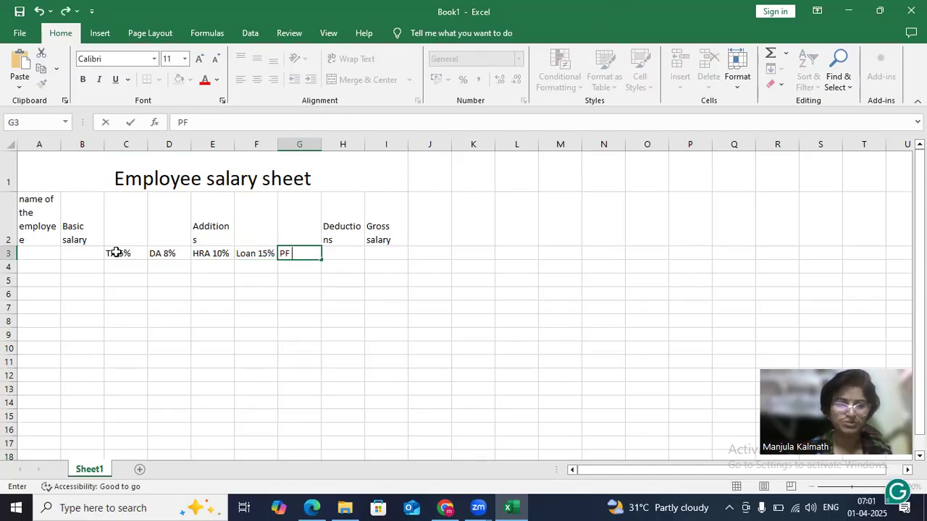
{"action": "type", "text": " 20%"}
{"action": "key", "text": "Tab"}
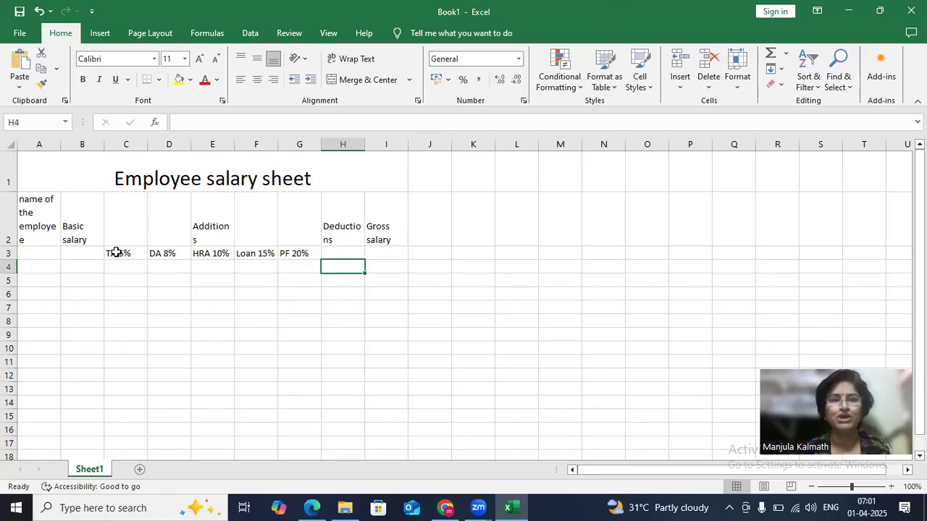
Move the "Deductions" heading from cell H2 to cell G2, above the PF subheading.
{"action": "key", "text": "Up"}
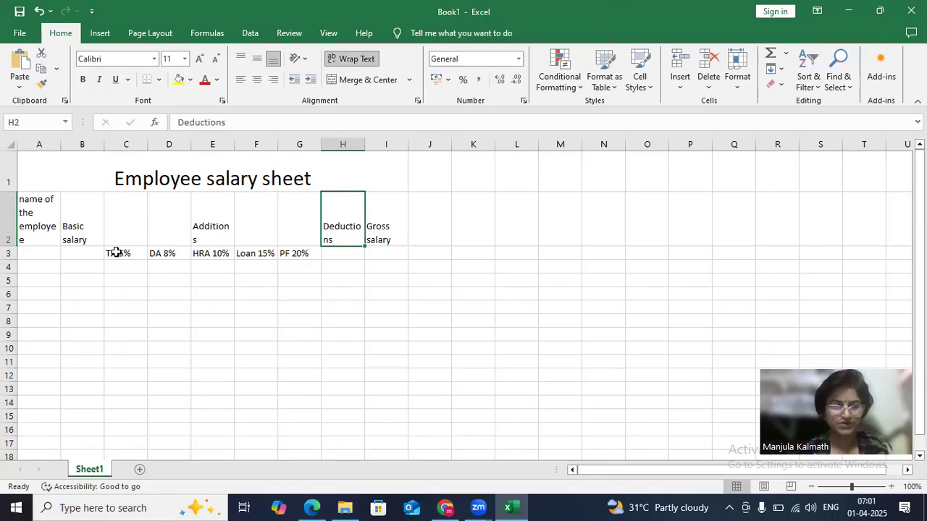
{"action": "key", "text": "ctrl+c"}
{"action": "key", "text": "Left"}
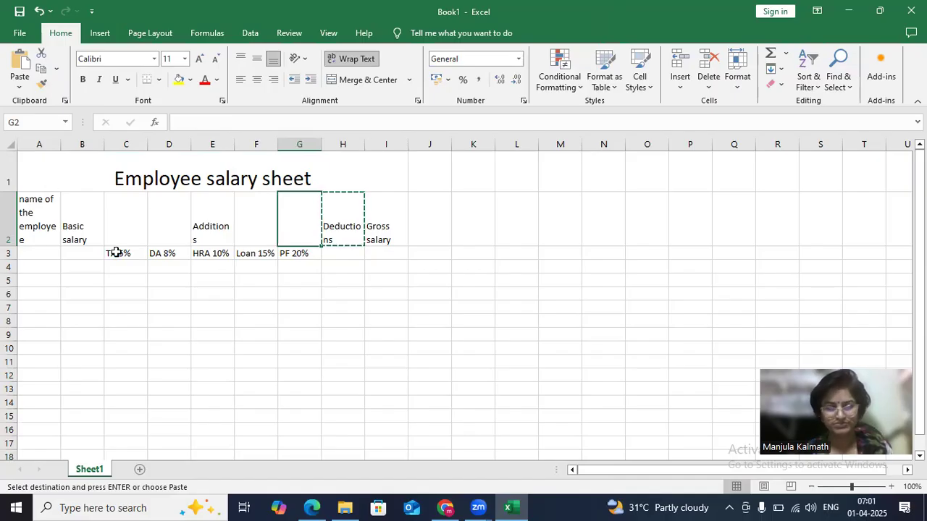
{"action": "key", "text": "Escape"}
{"action": "key", "text": "ctrl+v"}
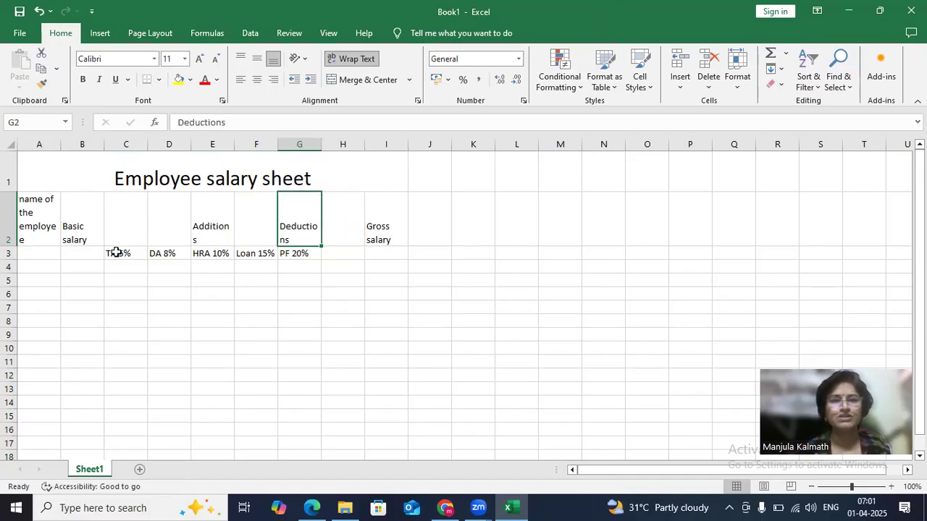
Delete the empty column H between the Deductions and Gross salary columns.
{"action": "left_click", "coordinate": [344, 144]}
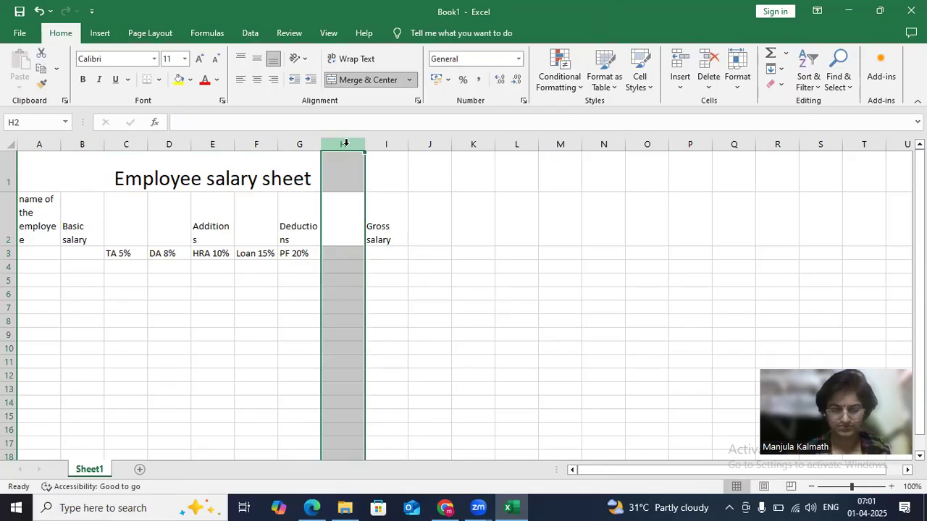
{"action": "right_click", "coordinate": [346, 149]}
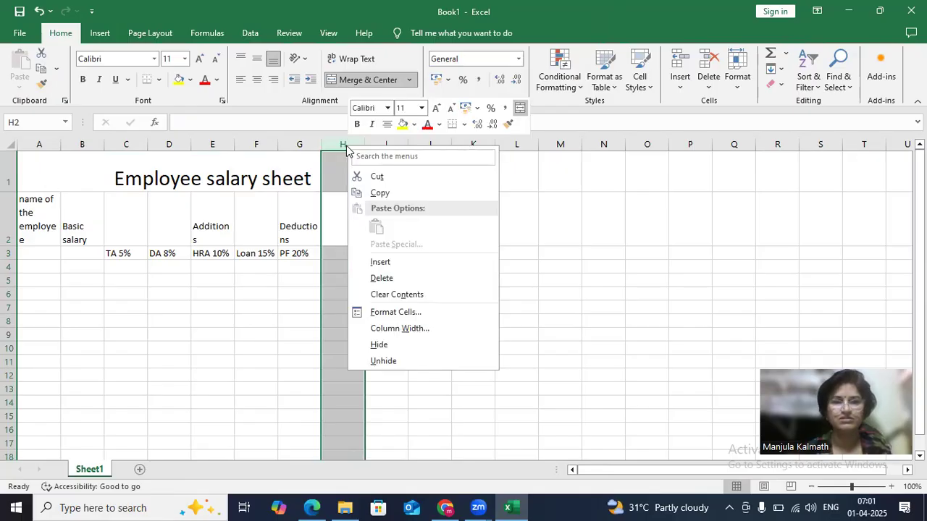
{"action": "left_click", "coordinate": [381, 278]}
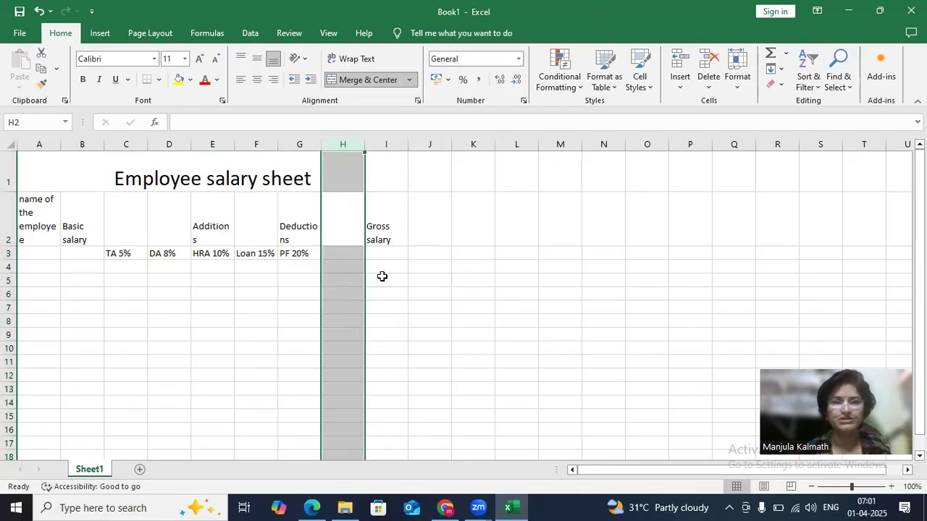
{"action": "left_click", "coordinate": [284, 292]}
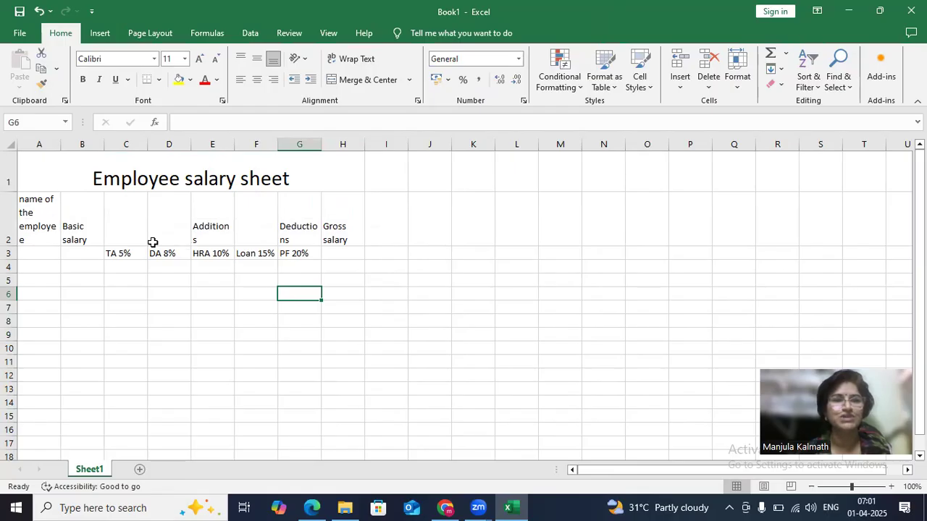
Merge and center the "Additions" heading across C2:E2 and the "Deductions" heading across F2:G2.
{"action": "left_click_drag", "start_coordinate": [123, 225], "coordinate": [209, 224]}
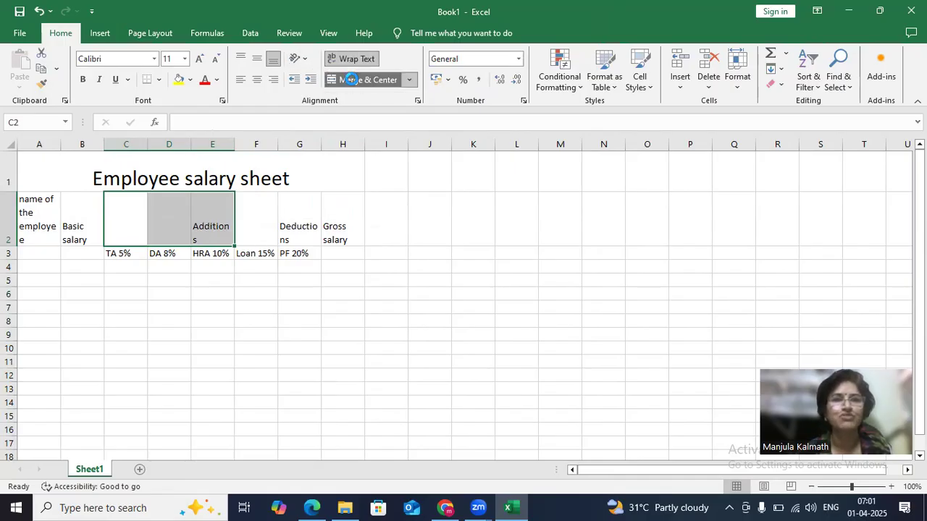
{"action": "left_click", "coordinate": [353, 81]}
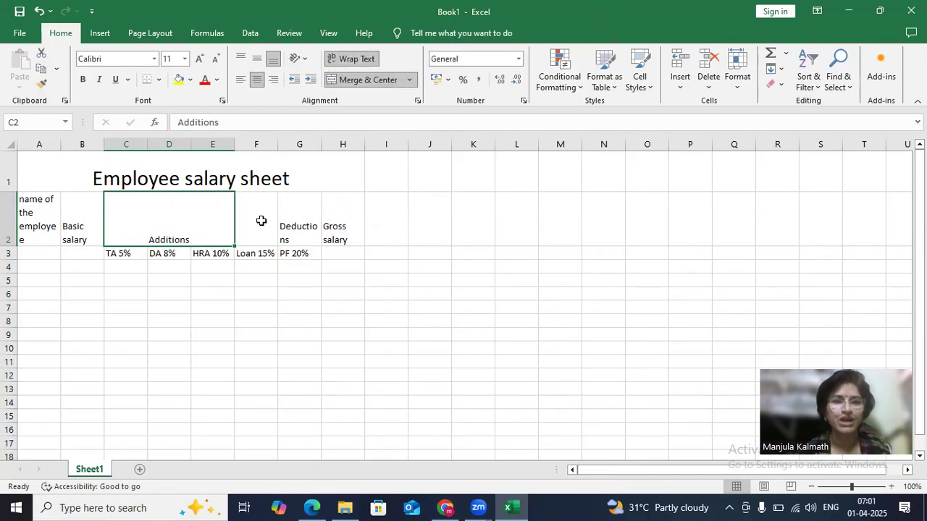
{"action": "left_click_drag", "start_coordinate": [260, 221], "coordinate": [282, 221]}
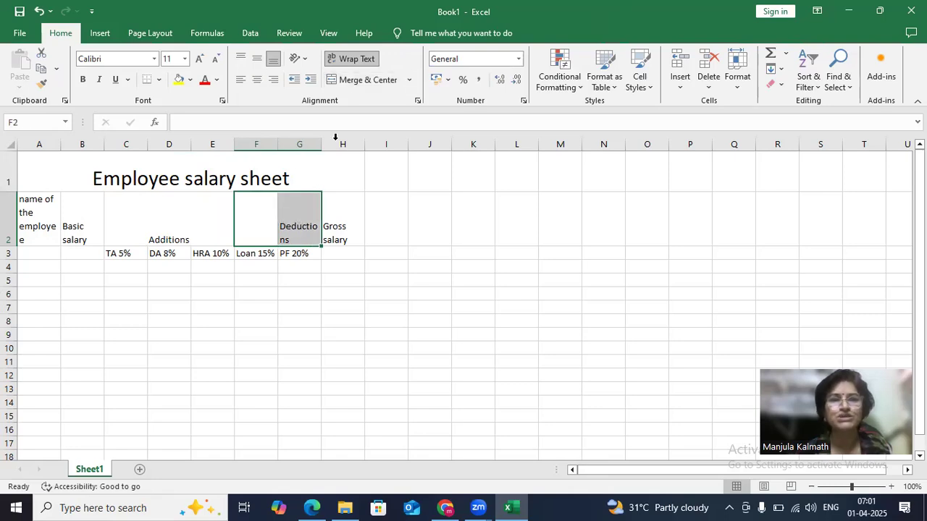
{"action": "left_click", "coordinate": [366, 81]}
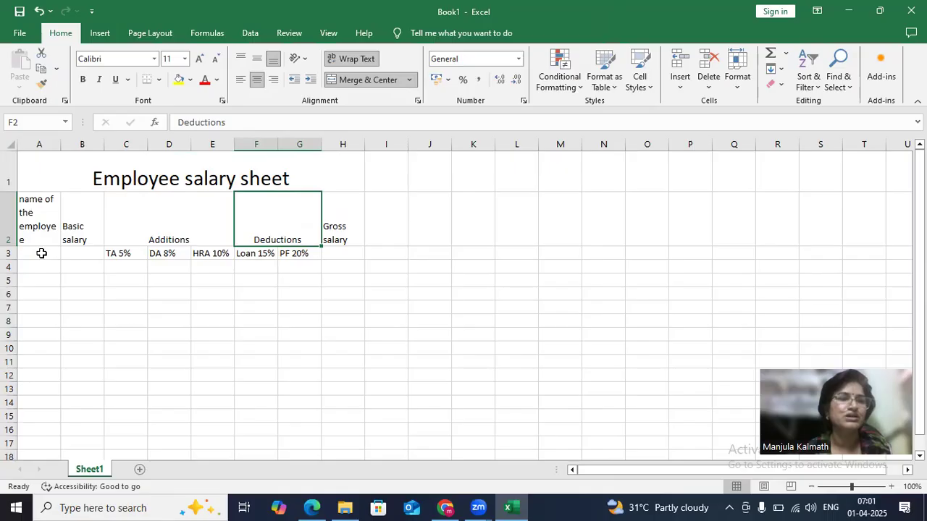
Merge and center the "name of the employee" heading over A2:A3 and the "Basic salary" heading over B2:B3.
{"action": "left_click_drag", "start_coordinate": [41, 253], "coordinate": [41, 217]}
{"action": "left_click", "coordinate": [362, 81]}
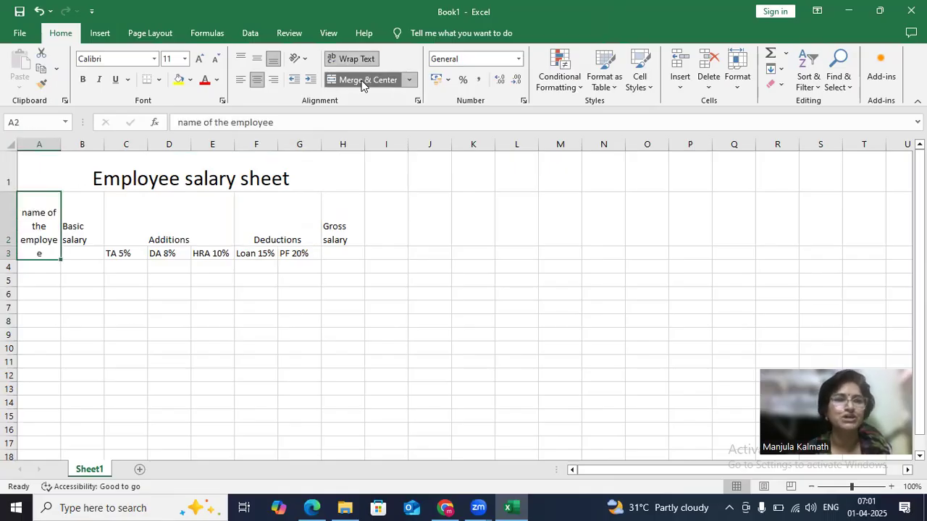
{"action": "left_click_drag", "start_coordinate": [80, 229], "coordinate": [82, 254]}
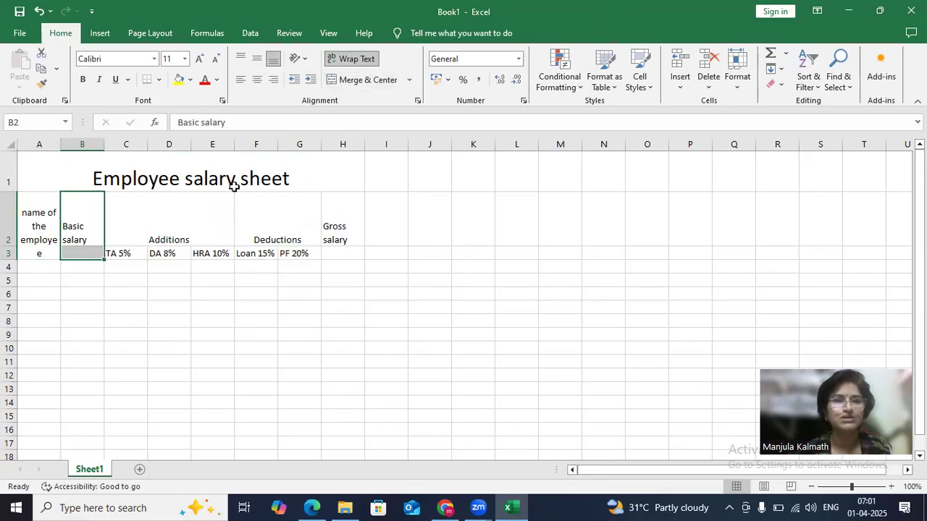
{"action": "left_click", "coordinate": [369, 81]}
Reduce the height of heading row 2 so it fits about two lines of text.
{"action": "left_click", "coordinate": [177, 230]}
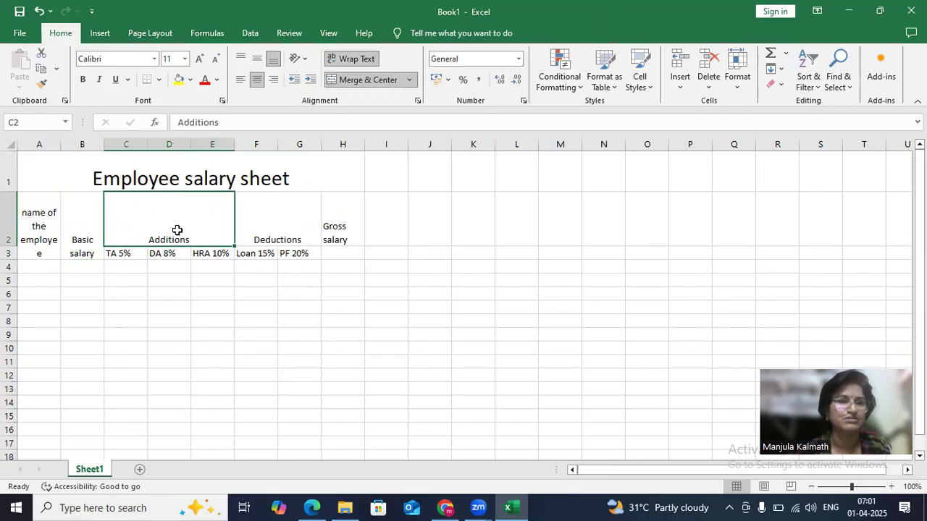
{"action": "left_click_drag", "start_coordinate": [8, 245], "coordinate": [7, 216]}
{"action": "left_click", "coordinate": [186, 246]}
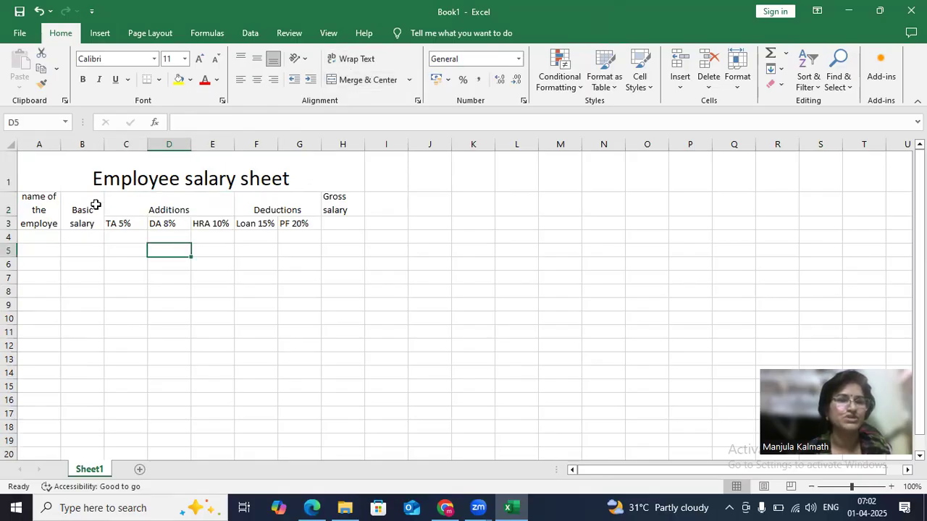
Apply outline and inside borders in a thicker solid line to the heading cells A2:H3.
{"action": "left_click_drag", "start_coordinate": [45, 197], "coordinate": [352, 204]}
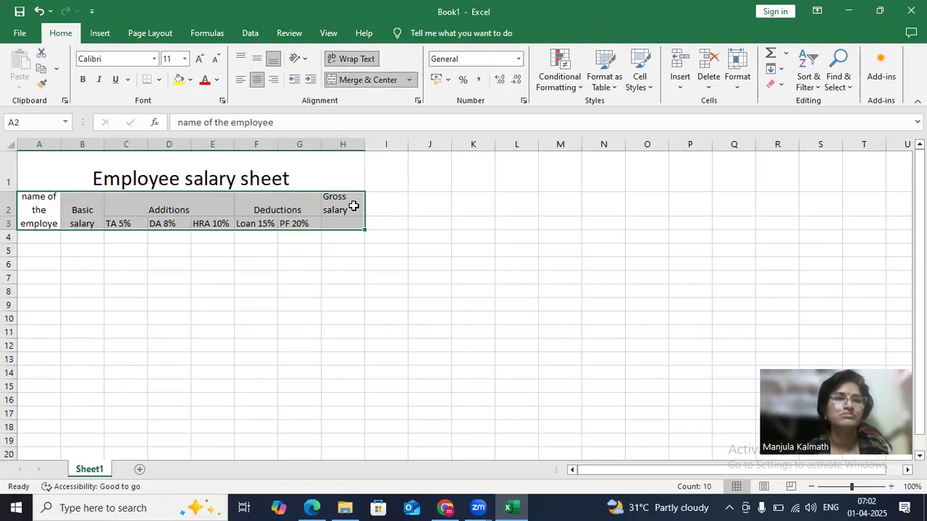
{"action": "left_click", "coordinate": [417, 101]}
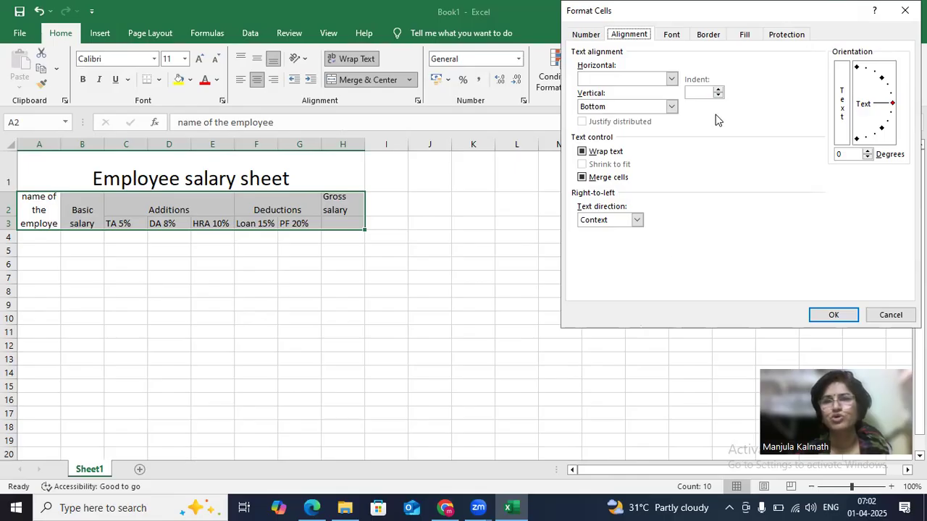
{"action": "left_click", "coordinate": [708, 35]}
{"action": "left_click", "coordinate": [643, 124]}
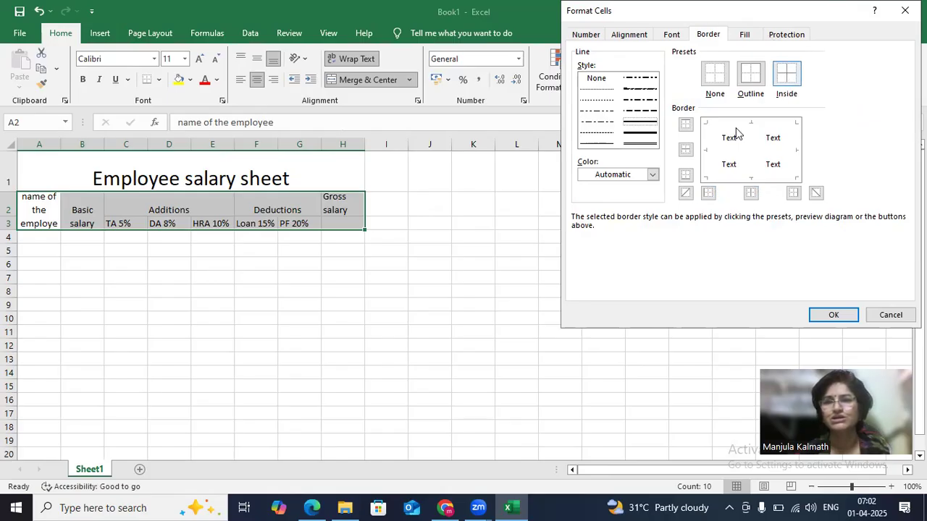
{"action": "left_click", "coordinate": [790, 76]}
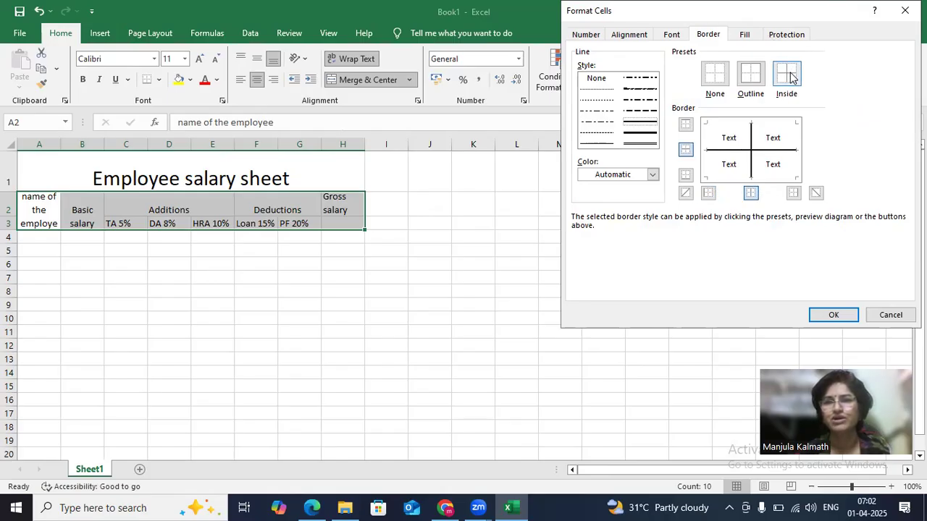
{"action": "left_click", "coordinate": [751, 76]}
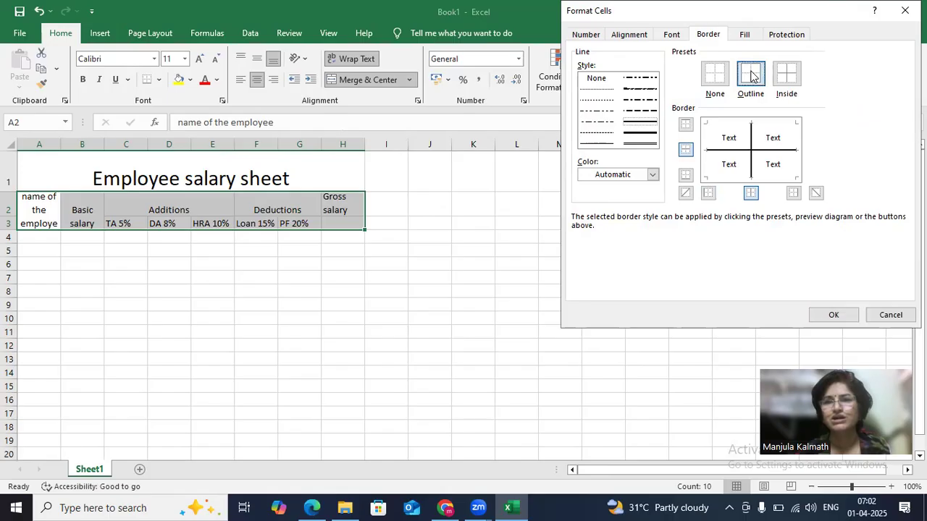
{"action": "left_click", "coordinate": [833, 316]}
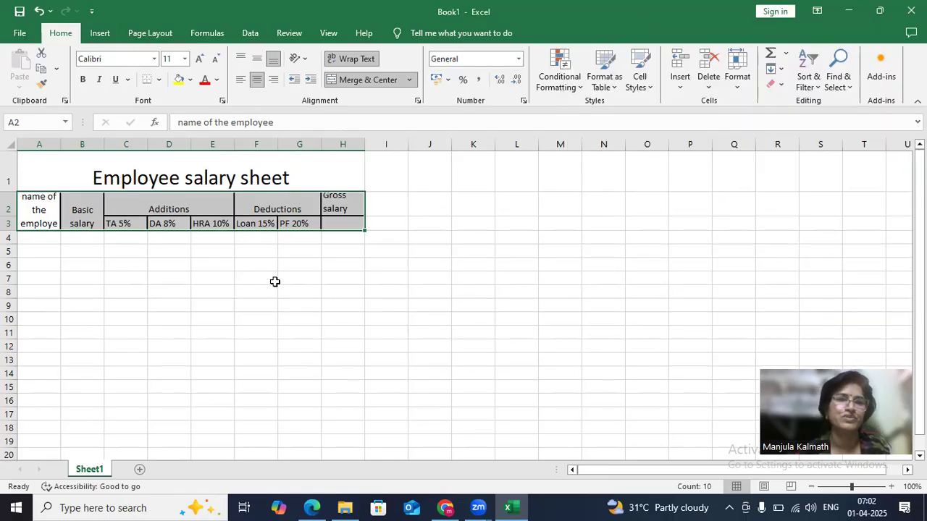
{"action": "left_click", "coordinate": [275, 282]}
Merge and center the "Gross salary" heading over H2:H3.
{"action": "left_click", "coordinate": [340, 205]}
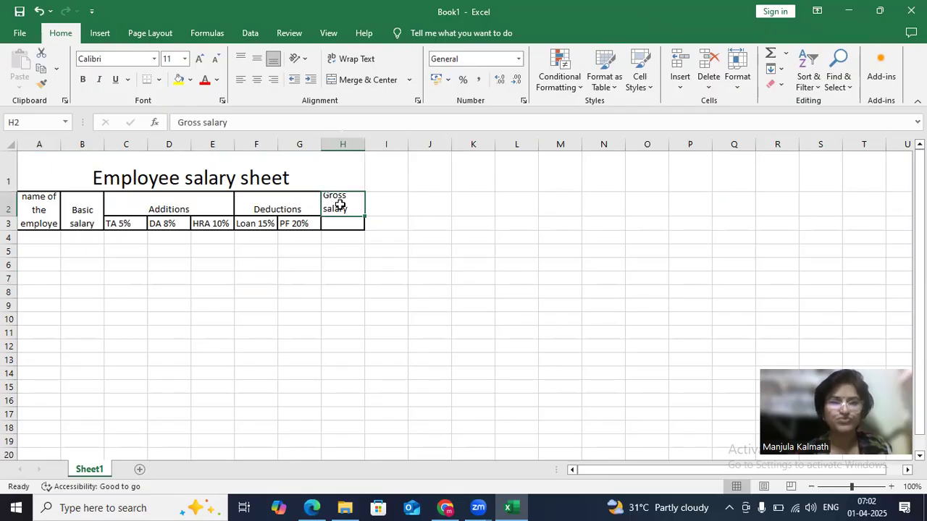
{"action": "left_click_drag", "start_coordinate": [339, 205], "coordinate": [341, 223]}
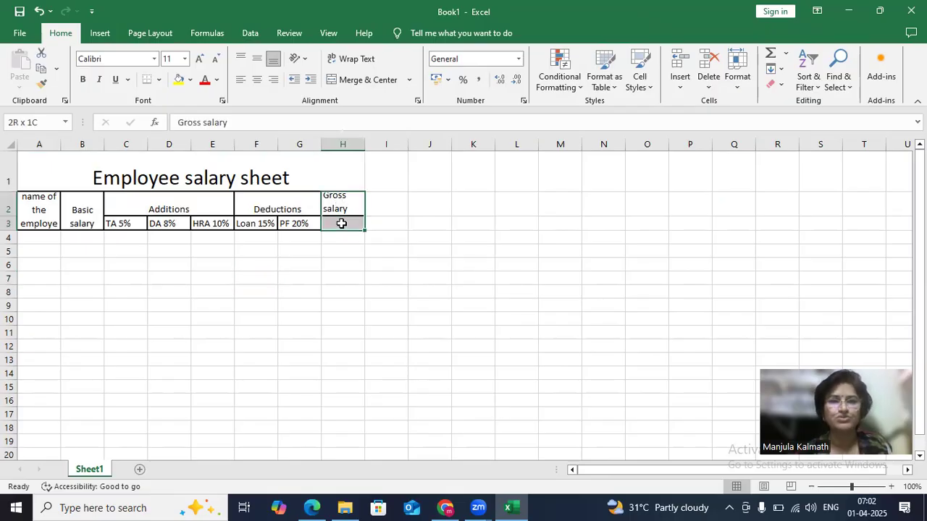
{"action": "left_click", "coordinate": [349, 84]}
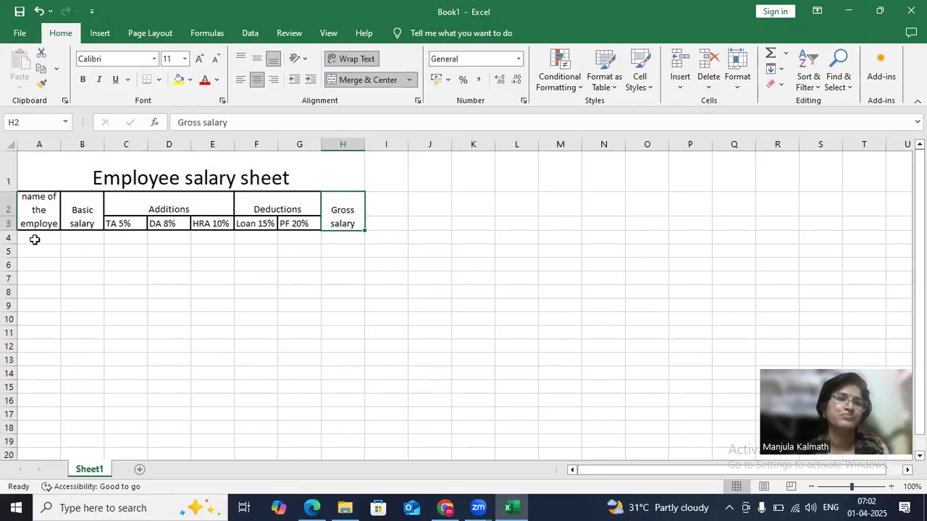
Enter the placeholder employee names aaaa, bbbb, ccccc, ddddd, eeee and ffff in A4:A9.
{"action": "left_click", "coordinate": [38, 238]}
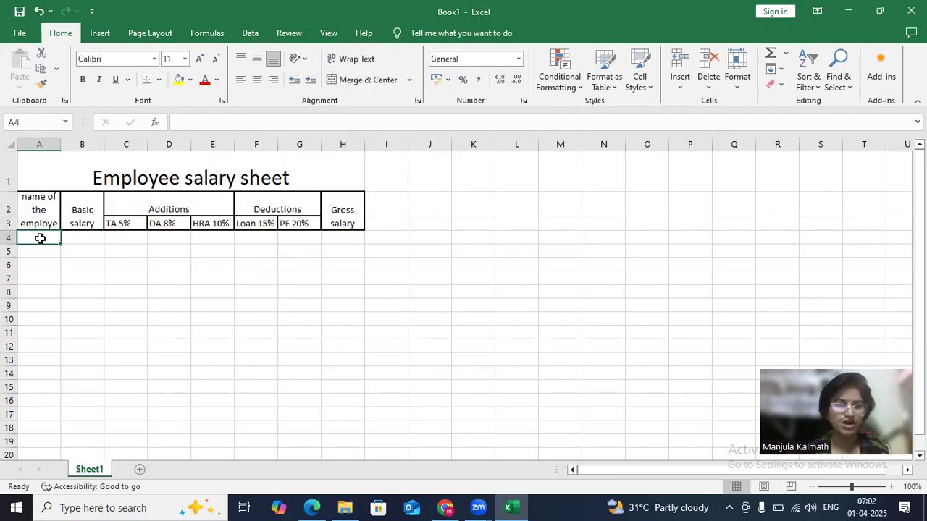
{"action": "type", "text": "aaaa"}
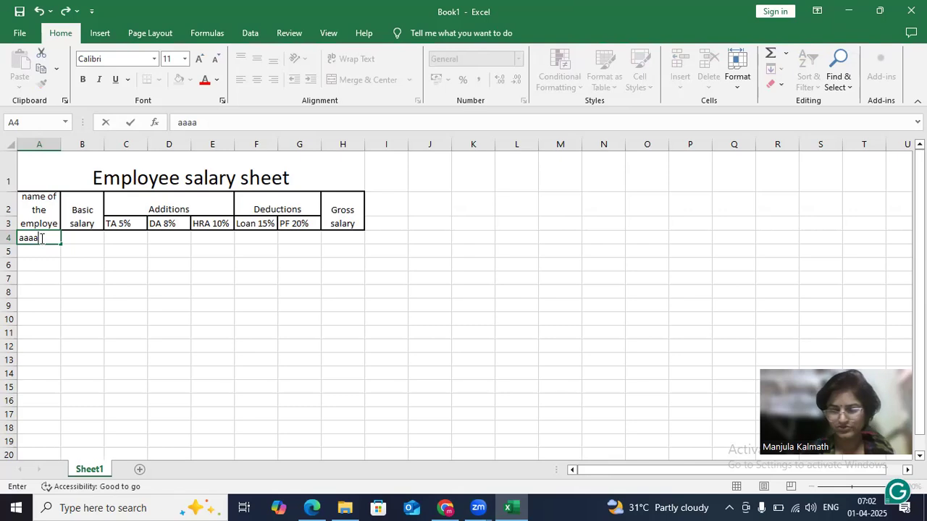
{"action": "key", "text": "Return"}
{"action": "type", "text": "bbbb"}
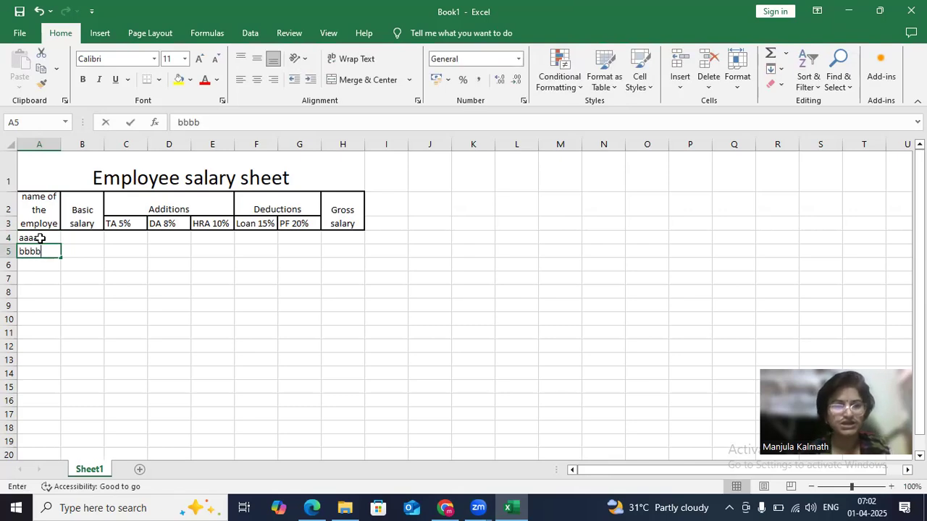
{"action": "key", "text": "Return"}
{"action": "type", "text": "ccccc"}
{"action": "key", "text": "Return"}
{"action": "type", "text": "ddddd"}
{"action": "key", "text": "Return"}
{"action": "type", "text": "eeee"}
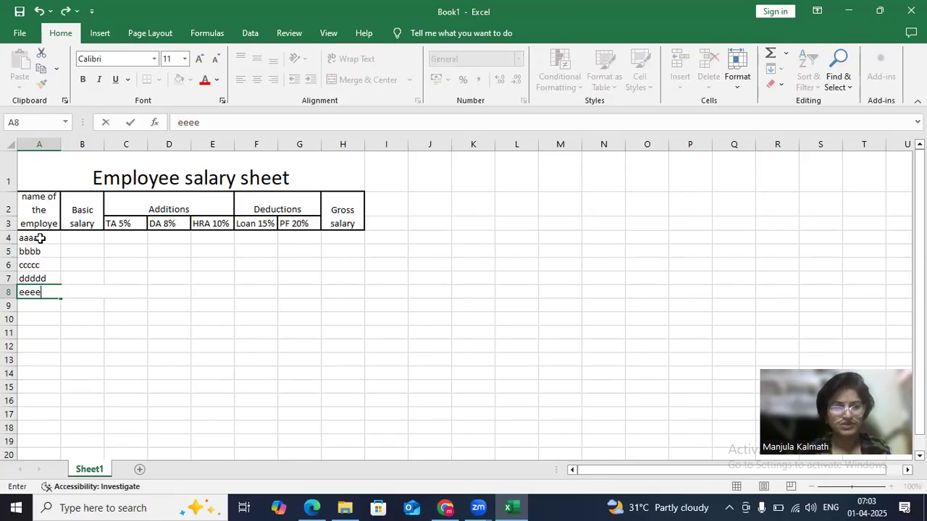
{"action": "key", "text": "Return"}
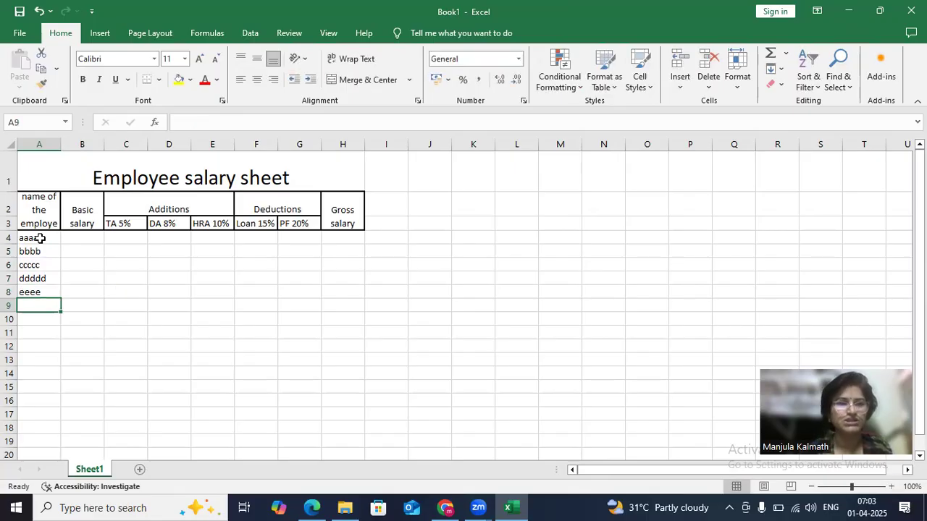
{"action": "type", "text": "ffff"}
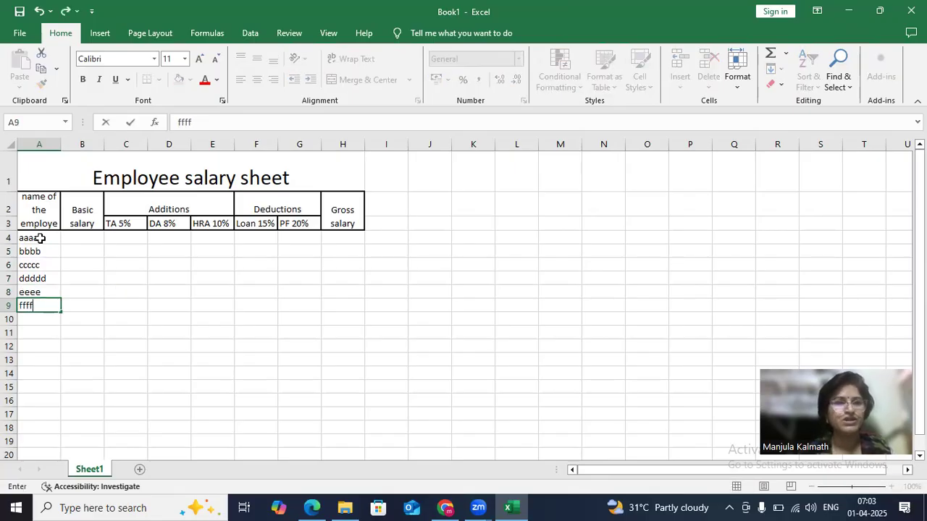
Enter the basic salaries 56000, 78000 and 45000 for the first three employees in B4:B6.
{"action": "key", "text": "Up"}
{"action": "key", "text": "Up"}
{"action": "key", "text": "Up"}
{"action": "key", "text": "Up"}
{"action": "key", "text": "Up"}
{"action": "key", "text": "Right"}
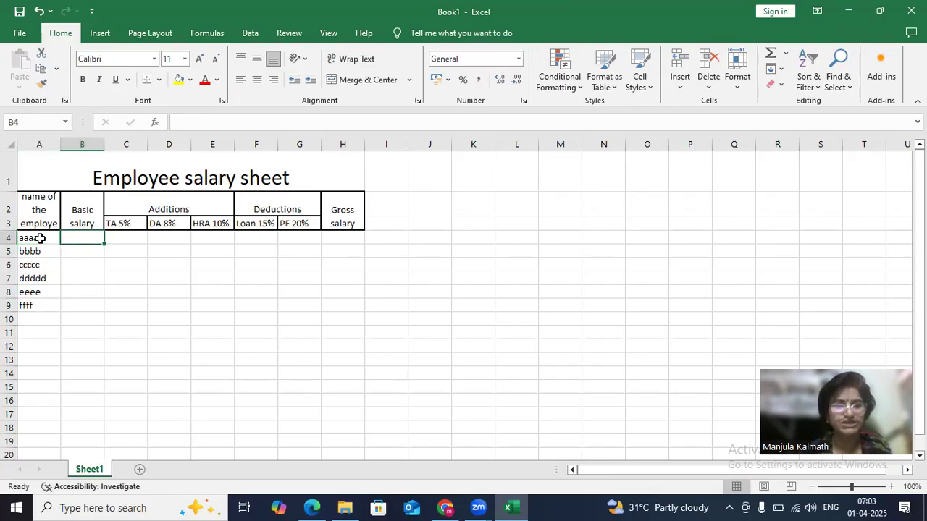
{"action": "type", "text": "56"}
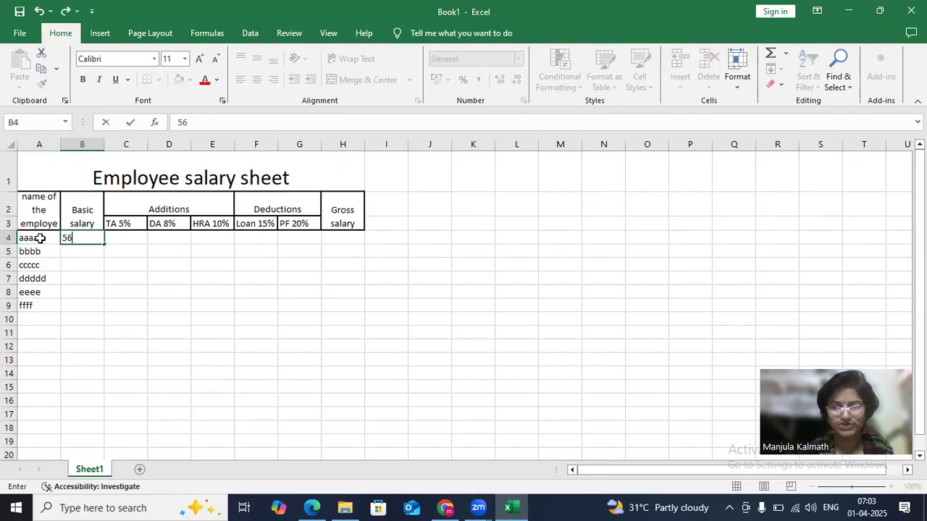
{"action": "type", "text": "000"}
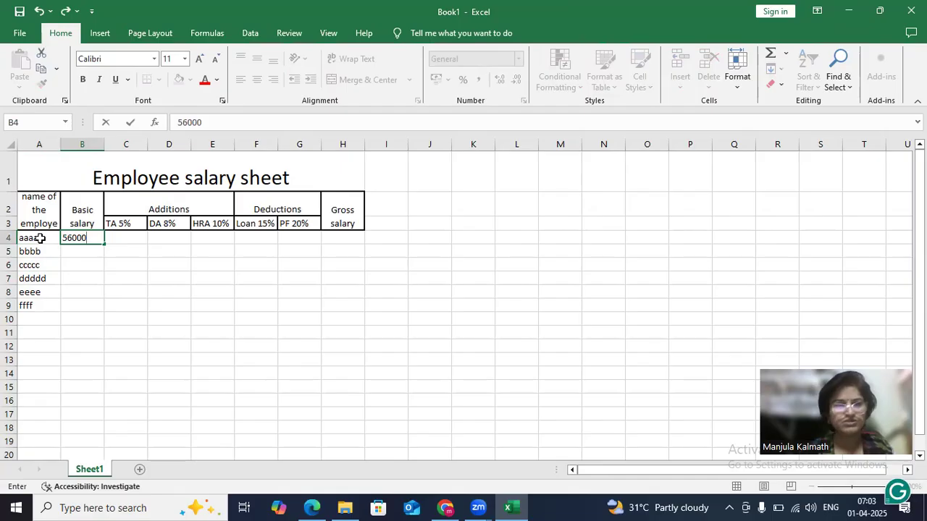
{"action": "key", "text": "Return"}
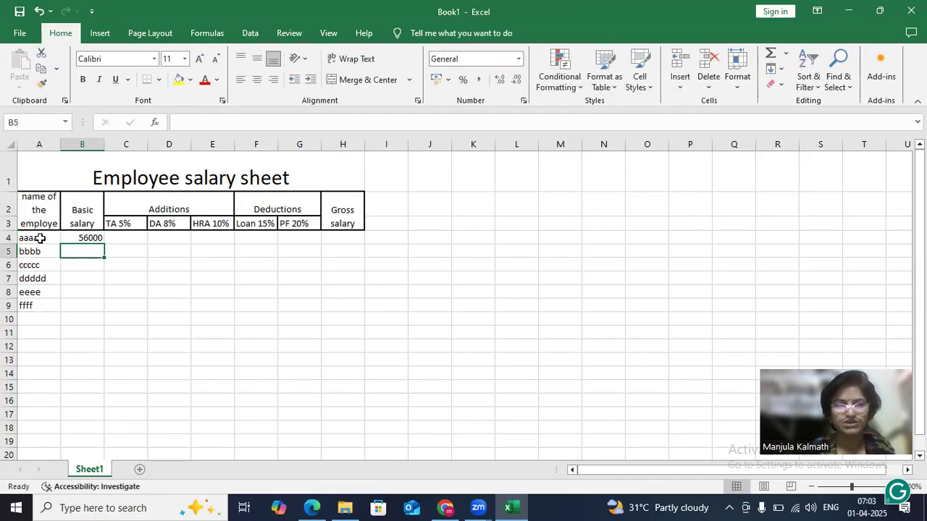
{"action": "type", "text": "78000"}
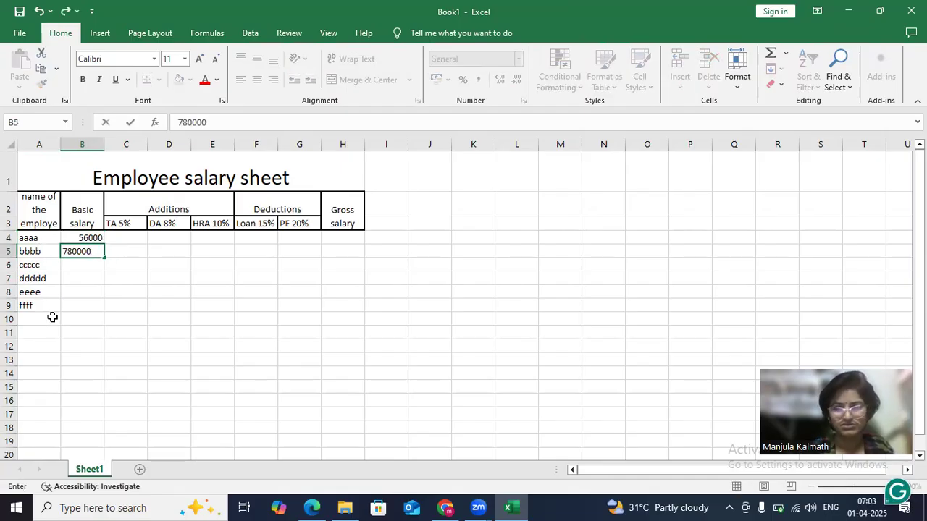
{"action": "key", "text": "Return"}
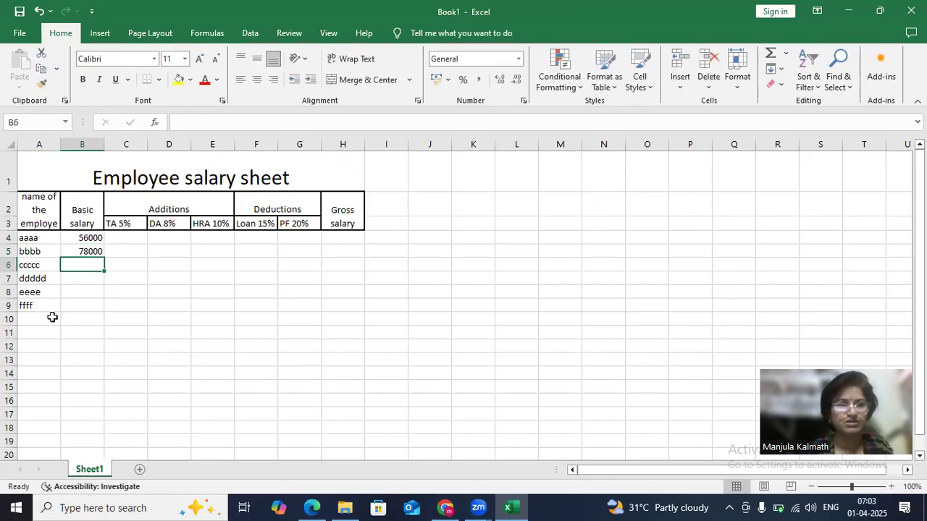
{"action": "type", "text": "45"}
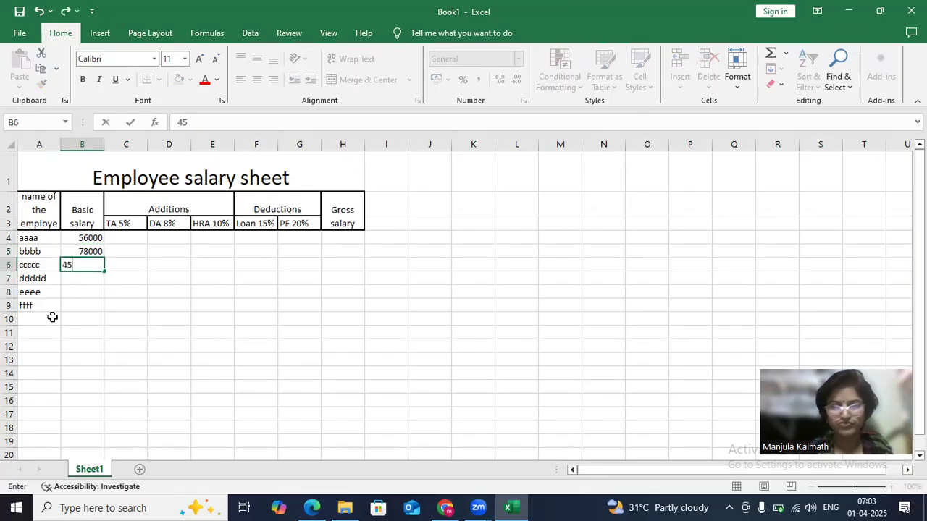
{"action": "type", "text": "0000"}
{"action": "key", "text": "BackSpace"}
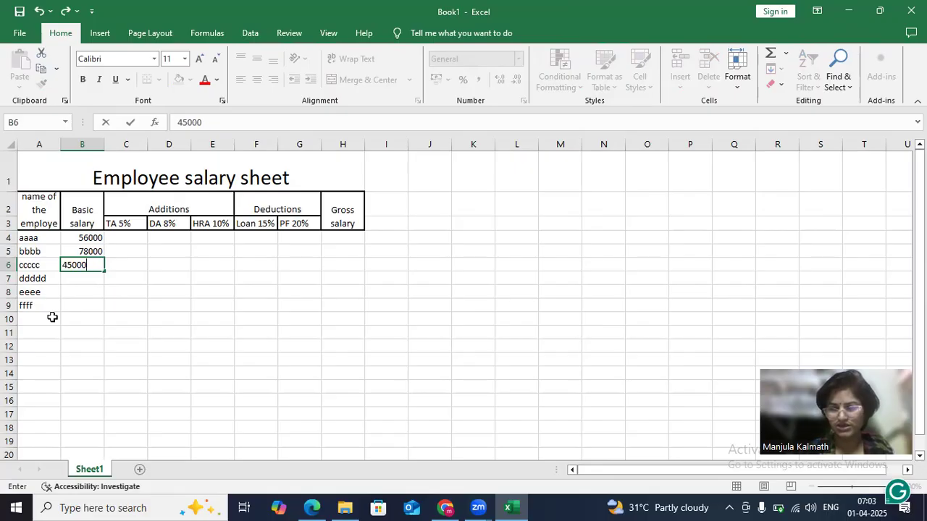
{"action": "key", "text": "Return"}
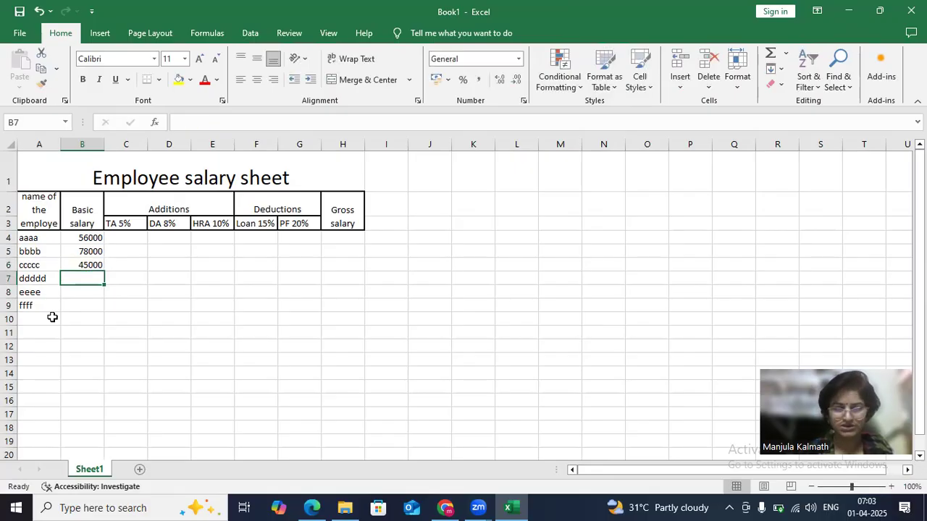
Enter the basic salaries 98000, 35000 and 28000 for the remaining employees in B7:B9.
{"action": "type", "text": "98000"}
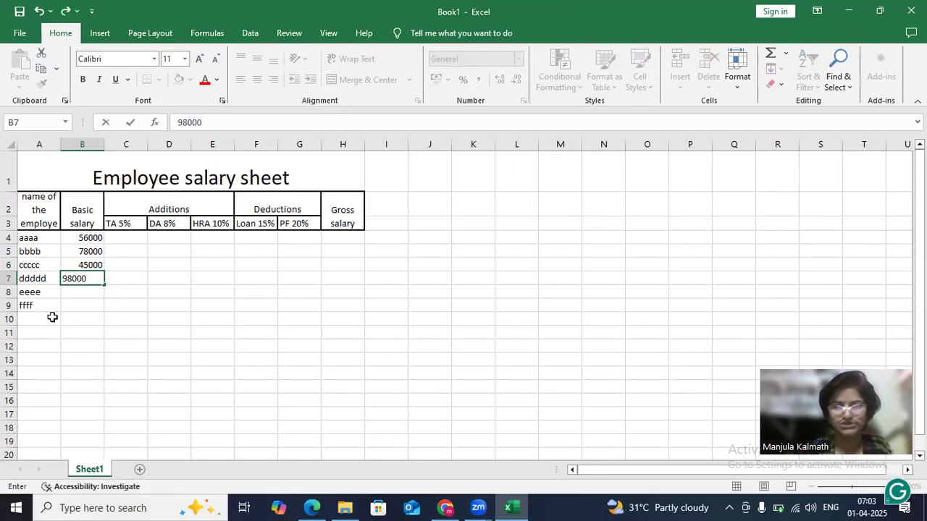
{"action": "key", "text": "Return"}
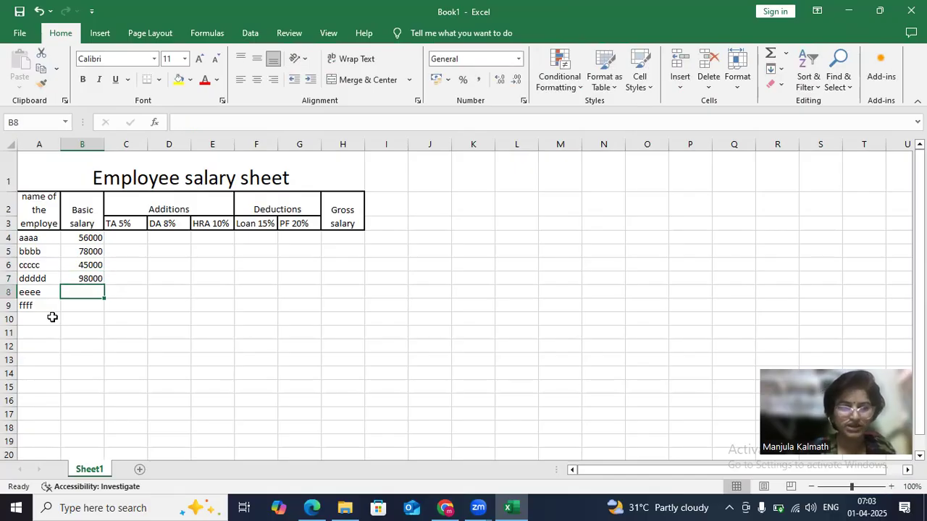
{"action": "type", "text": "350000"}
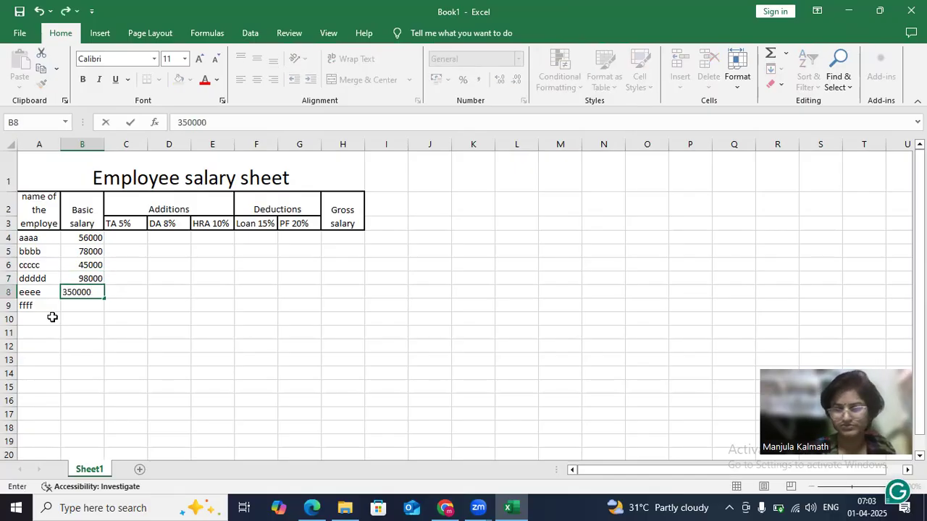
{"action": "key", "text": "BackSpace"}
{"action": "key", "text": "Return"}
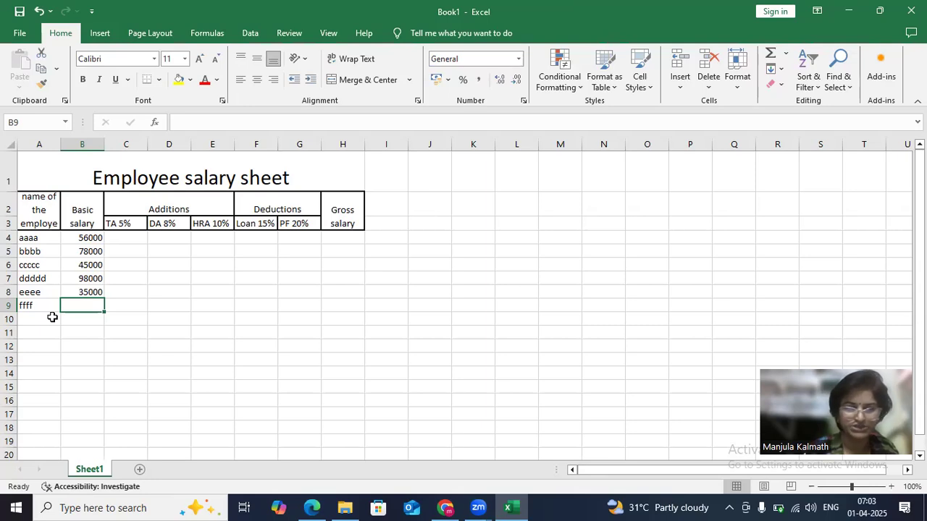
{"action": "type", "text": "280000"}
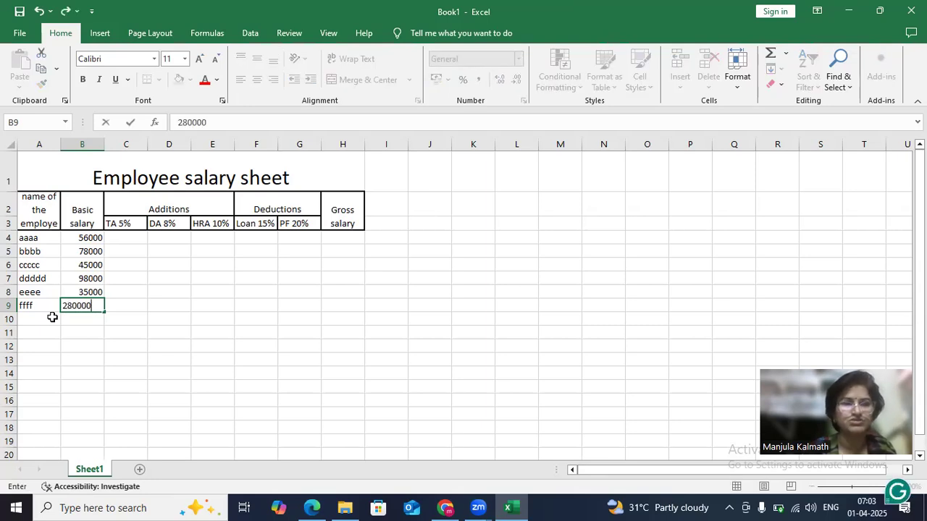
{"action": "key", "text": "BackSpace"}
{"action": "key", "text": "Return"}
Enter the formula =B4*5% in C4 to calculate the first employee's TA from the basic salary.
{"action": "key", "text": "Up"}
{"action": "key", "text": "Up"}
{"action": "key", "text": "Up"}
{"action": "key", "text": "Up"}
{"action": "key", "text": "Up"}
{"action": "key", "text": "Up"}
{"action": "key", "text": "Right"}
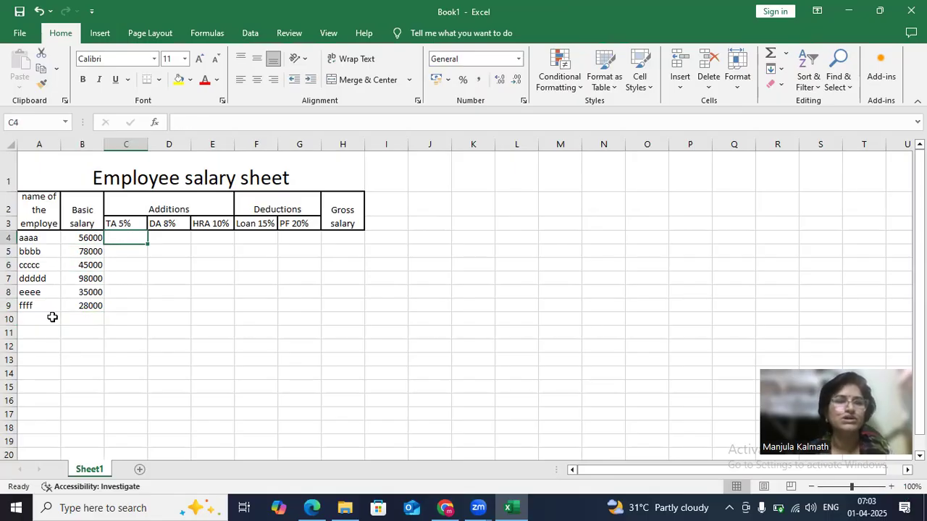
{"action": "key", "text": "Right"}
{"action": "key", "text": "Right"}
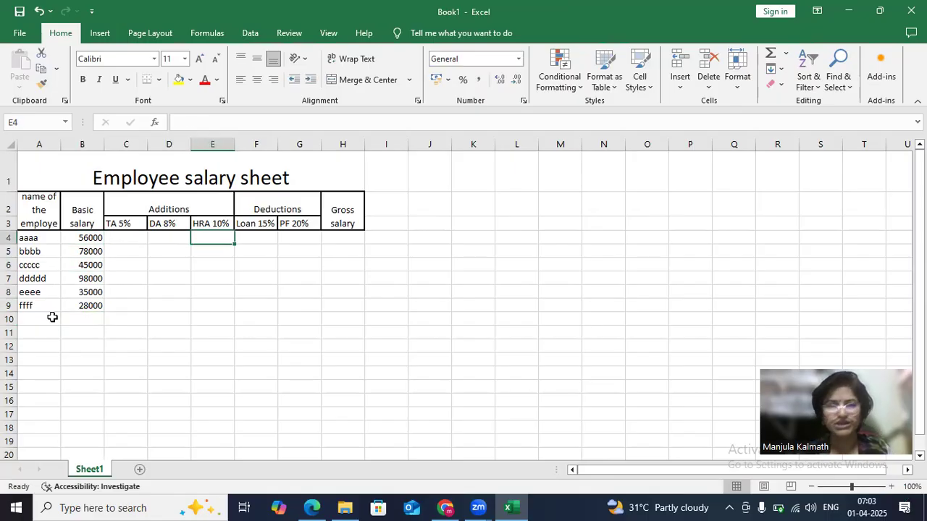
{"action": "key", "text": "Left"}
{"action": "key", "text": "Left"}
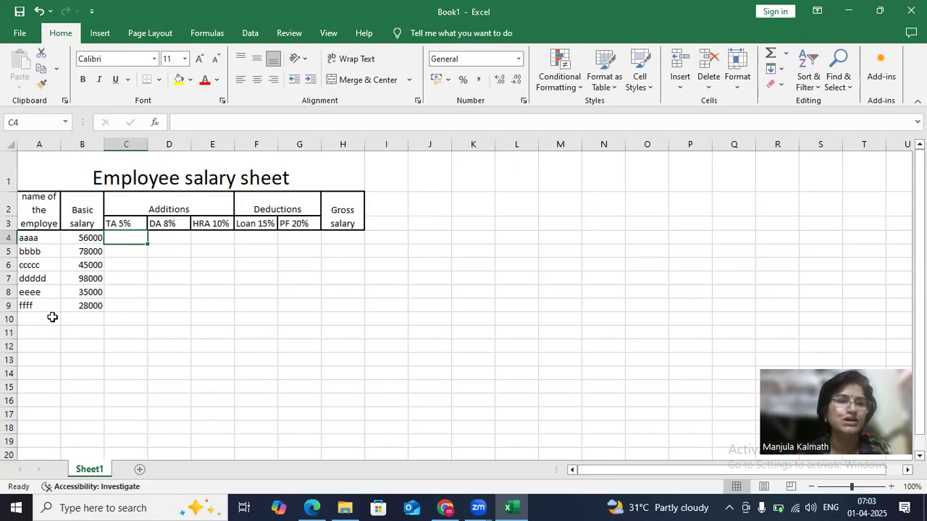
{"action": "type", "text": "="}
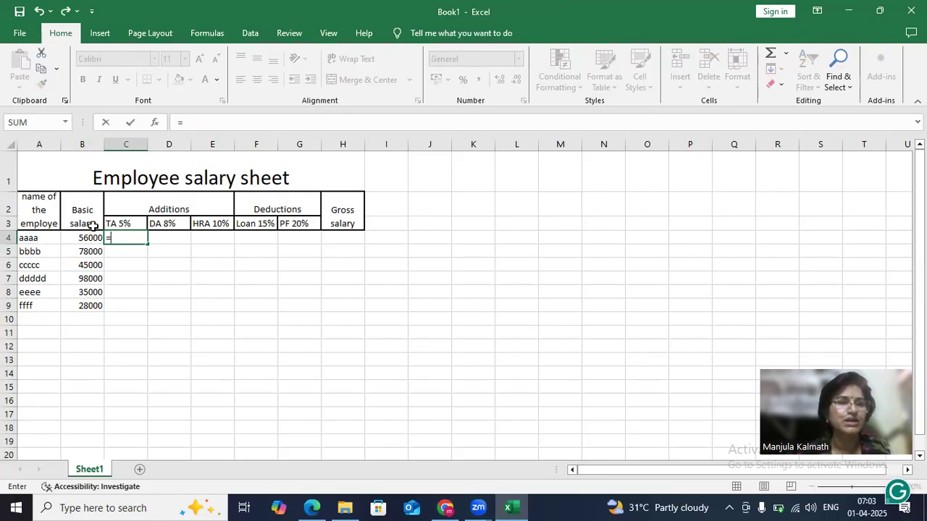
{"action": "left_click", "coordinate": [85, 244]}
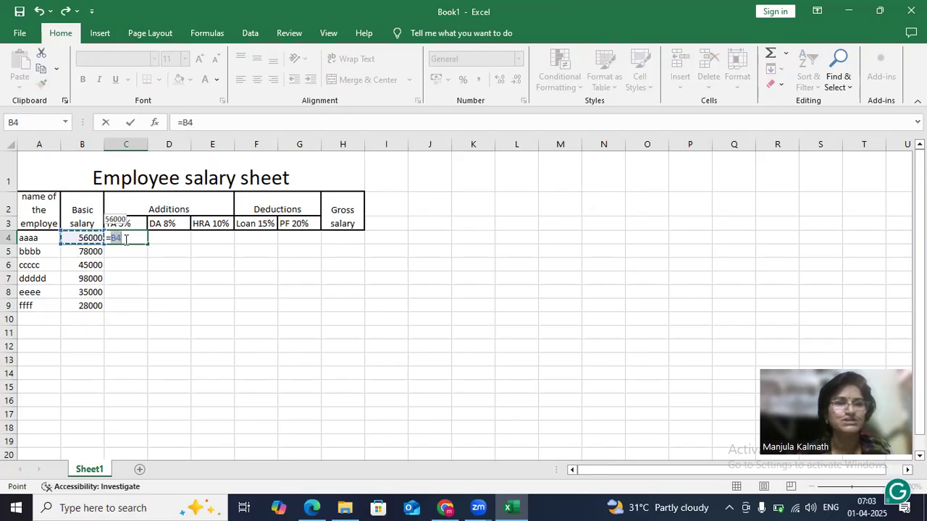
{"action": "type", "text": "*5%"}
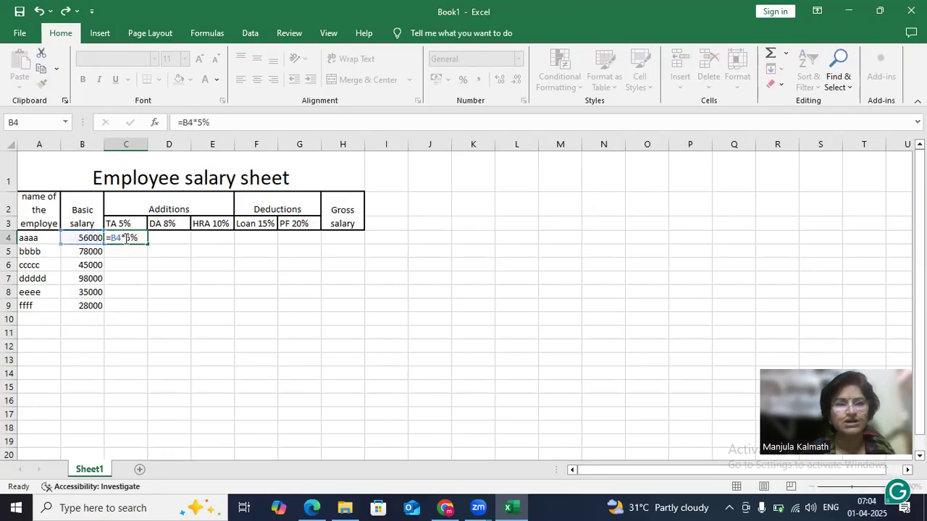
{"action": "key", "text": "Return"}
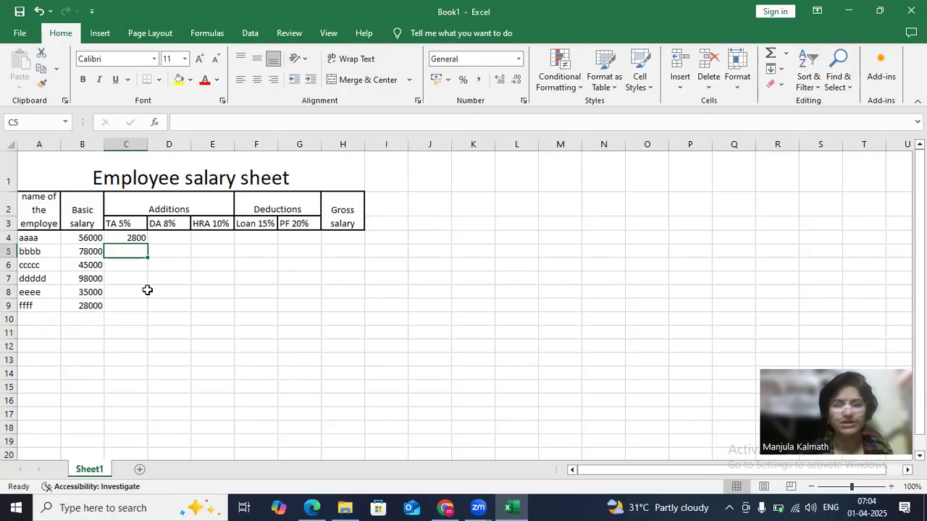
Enter the formula =B4*8% in D4 to calculate the first employee's DA.
{"action": "key", "text": "Up"}
{"action": "key", "text": "Right"}
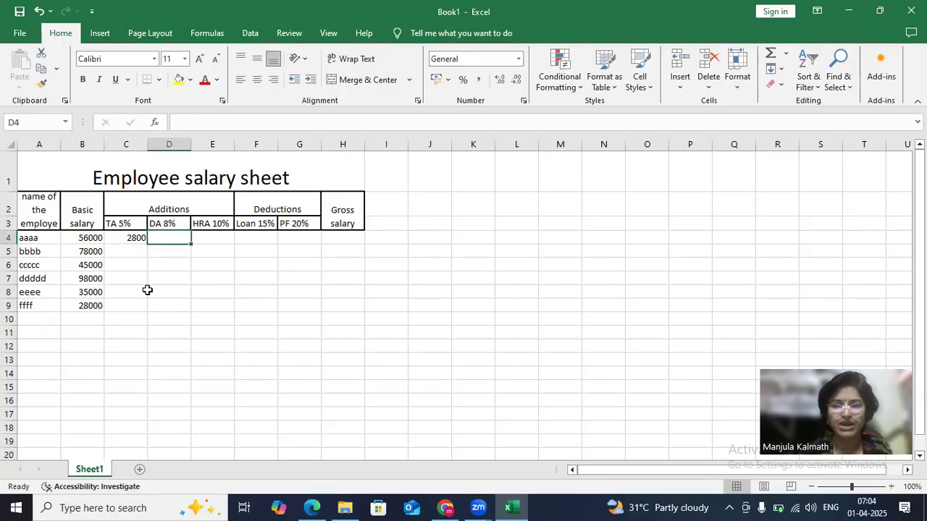
{"action": "type", "text": "="}
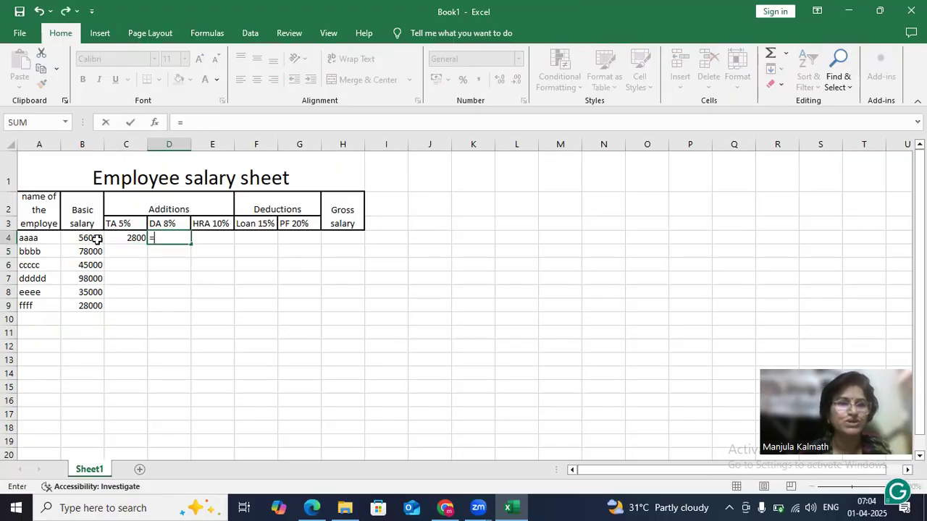
{"action": "left_click", "coordinate": [91, 237]}
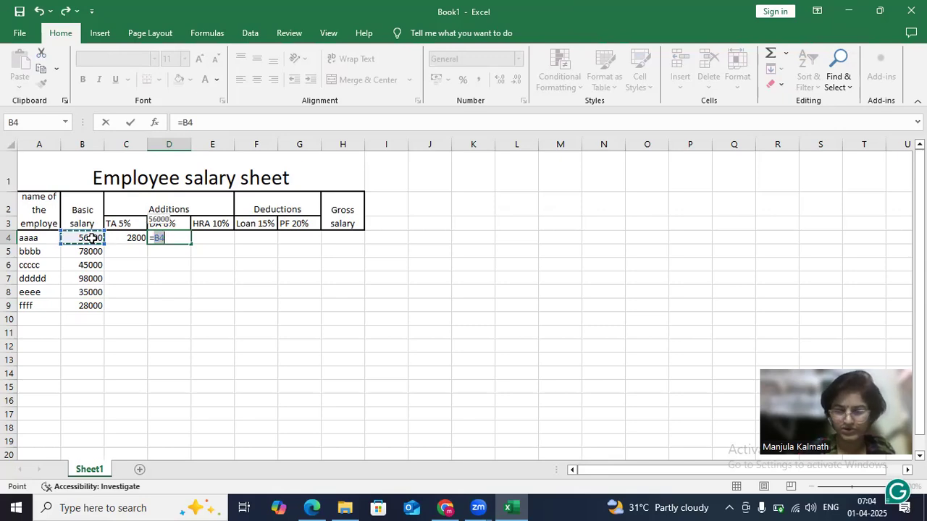
{"action": "type", "text": "*"}
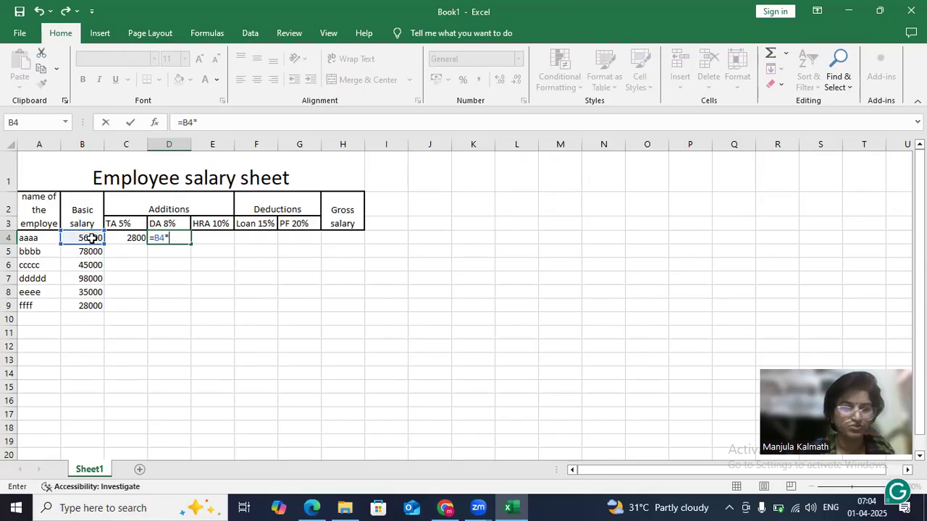
{"action": "type", "text": "8%"}
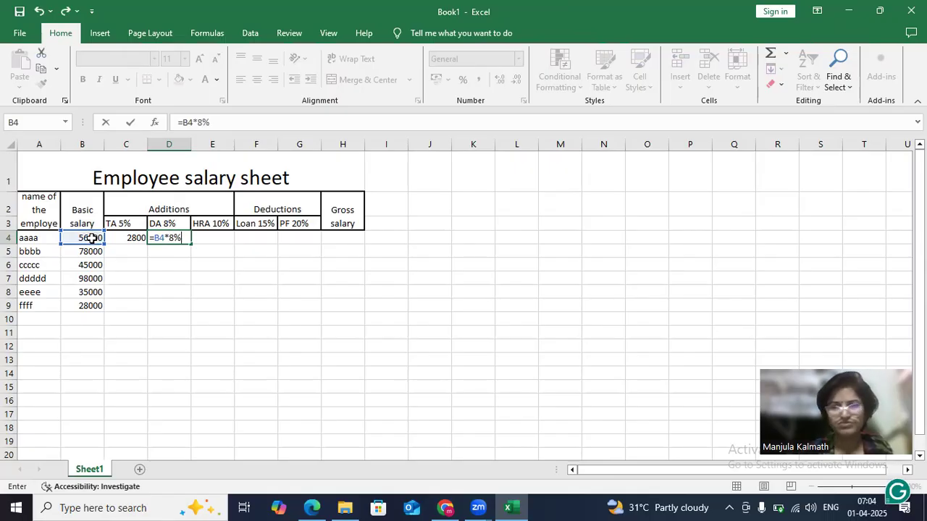
{"action": "key", "text": "Return"}
Enter the formula =B4*10% in E4 to calculate the first employee's HRA.
{"action": "key", "text": "Up"}
{"action": "key", "text": "Right"}
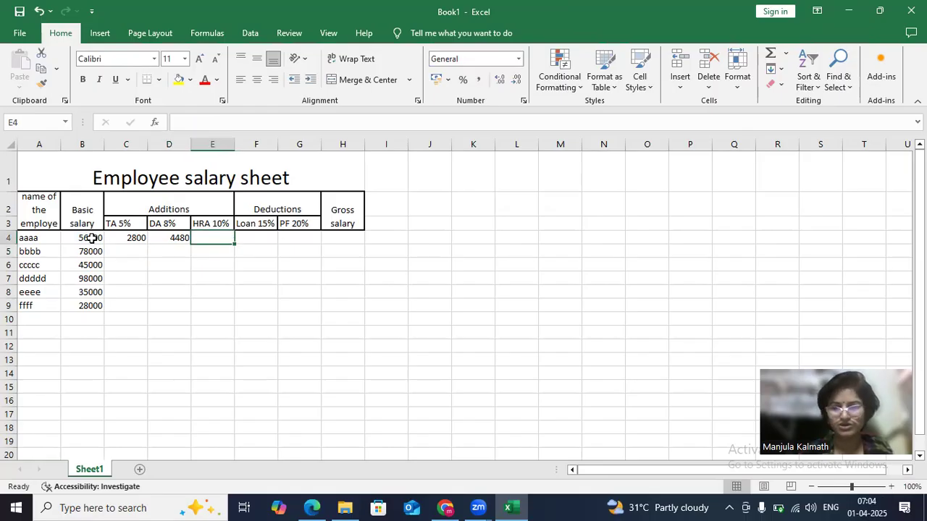
{"action": "type", "text": "="}
{"action": "key", "text": "Left"}
{"action": "left_click", "coordinate": [91, 238]}
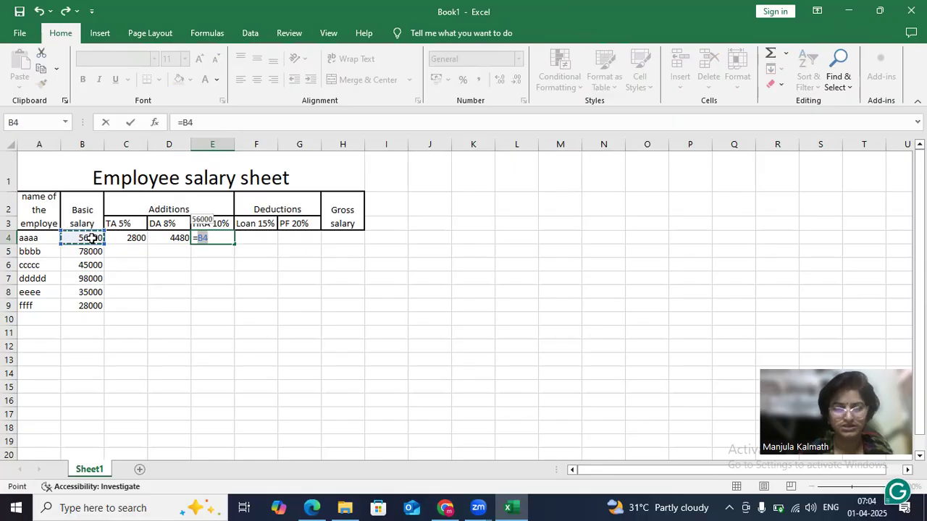
{"action": "type", "text": "*"}
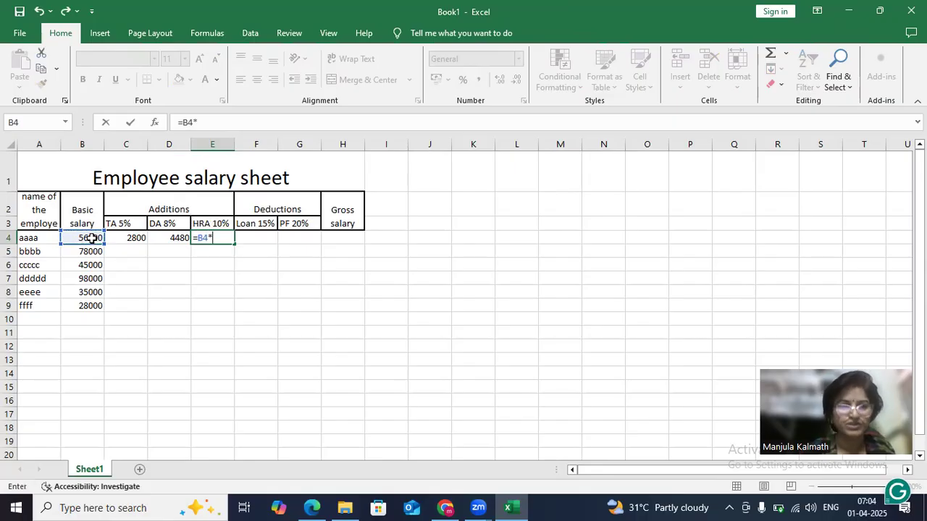
{"action": "type", "text": "%"}
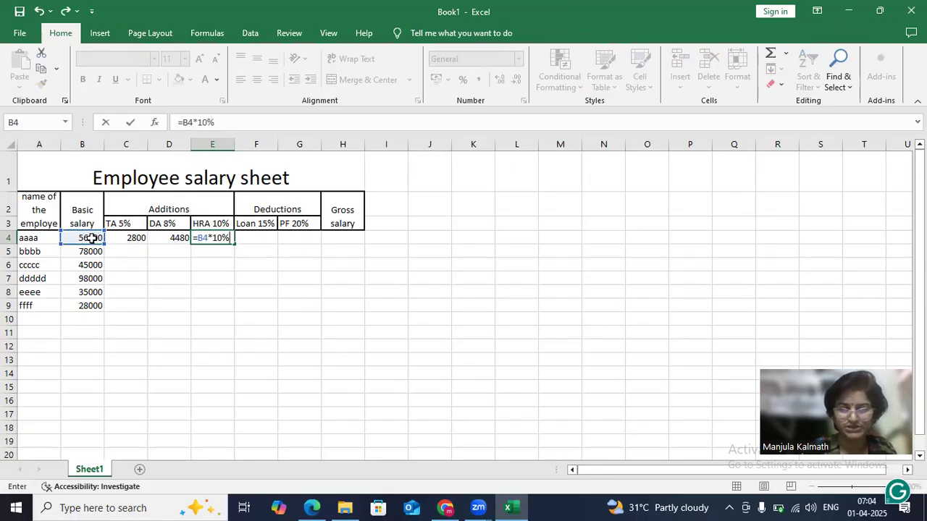
{"action": "key", "text": "Return"}
Enter the formula =B4*15% in F4 to calculate the first employee's loan deduction.
{"action": "key", "text": "Up"}
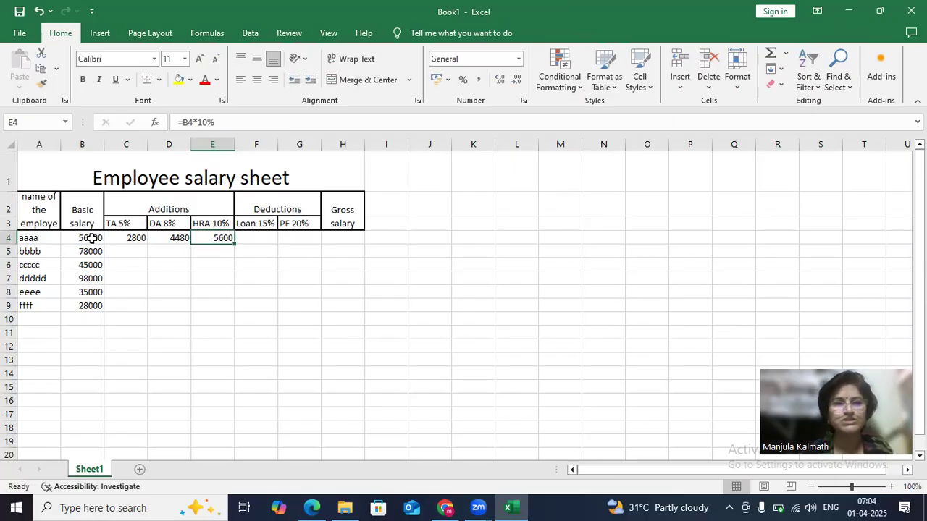
{"action": "key", "text": "Right"}
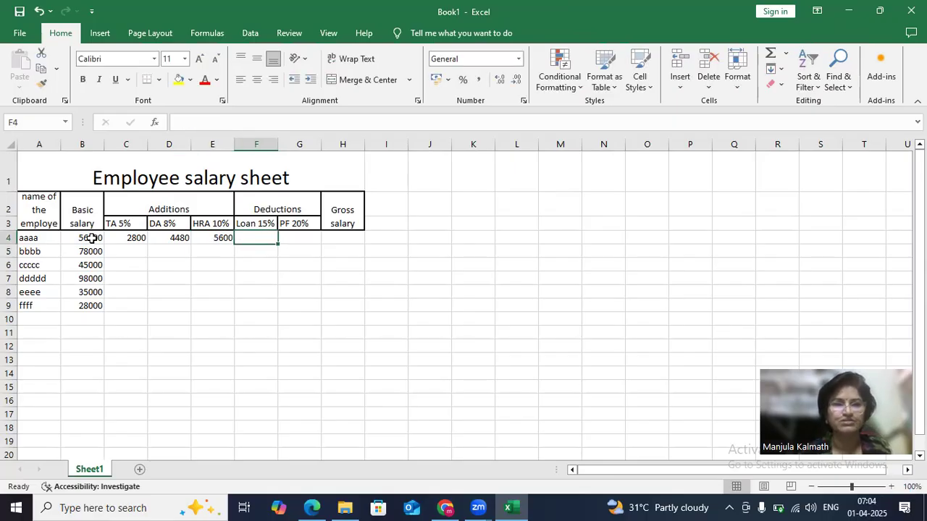
{"action": "type", "text": "="}
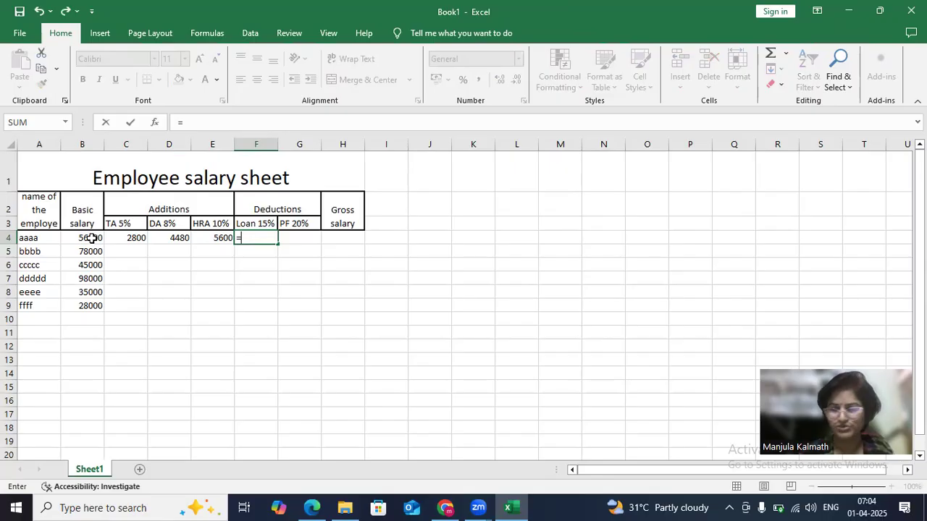
{"action": "key", "text": "Left"}
{"action": "key", "text": "Left"}
{"action": "key", "text": "Left"}
{"action": "key", "text": "Left"}
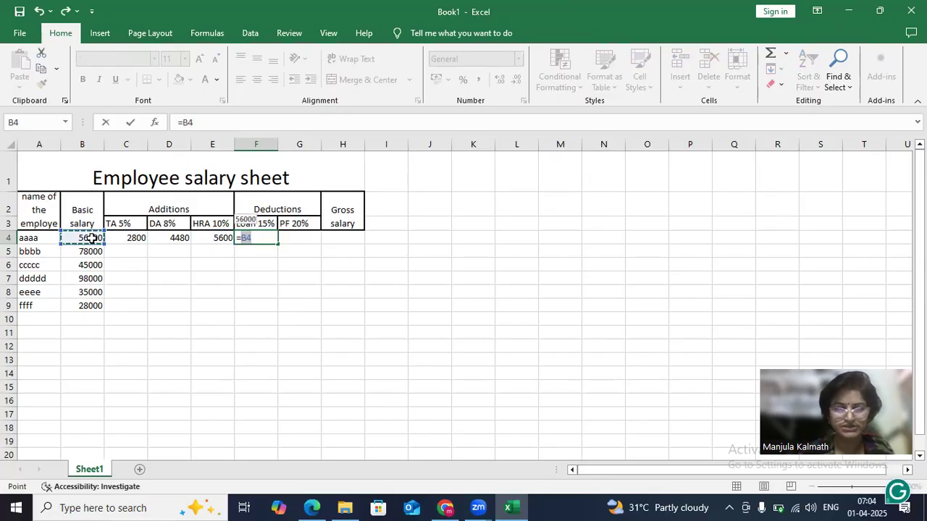
{"action": "type", "text": "*15%"}
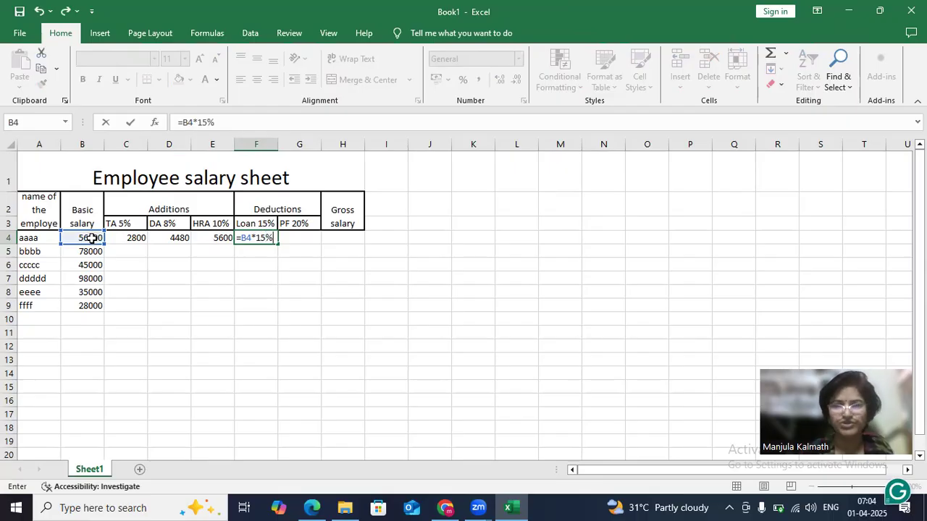
{"action": "key", "text": "Return"}
Enter the formula =B4*20% in G4 to calculate the first employee's PF deduction.
{"action": "key", "text": "Up"}
{"action": "key", "text": "Right"}
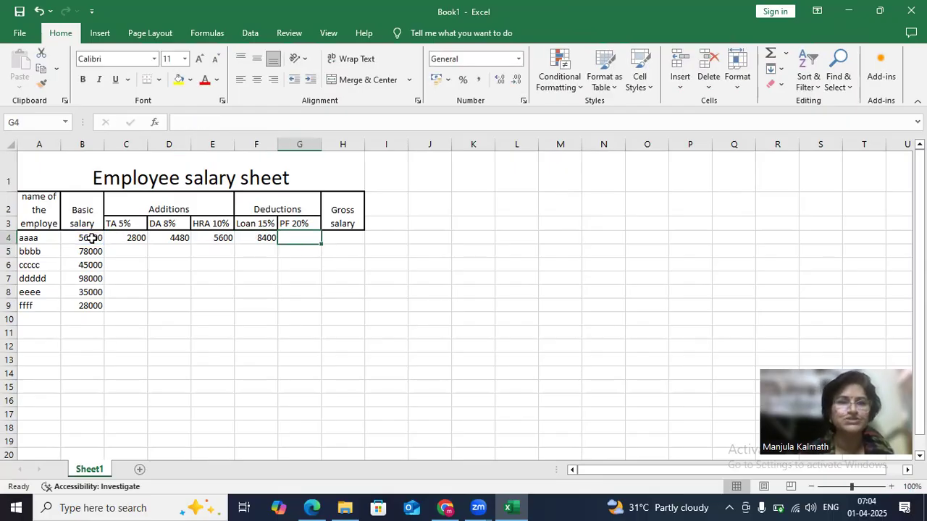
{"action": "type", "text": "="}
{"action": "key", "text": "Left"}
{"action": "key", "text": "Left"}
{"action": "key", "text": "Left"}
{"action": "key", "text": "Left"}
{"action": "key", "text": "Left"}
{"action": "key", "text": "Left"}
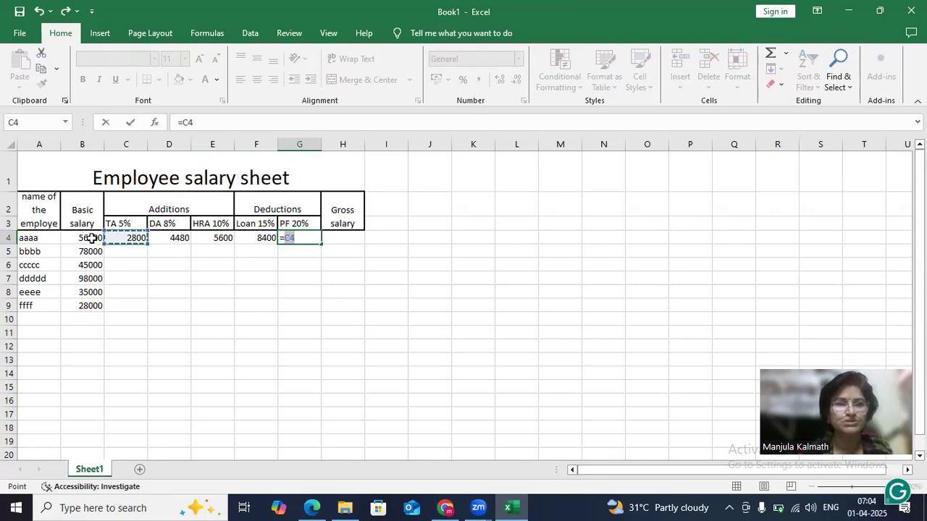
{"action": "key", "text": "Right"}
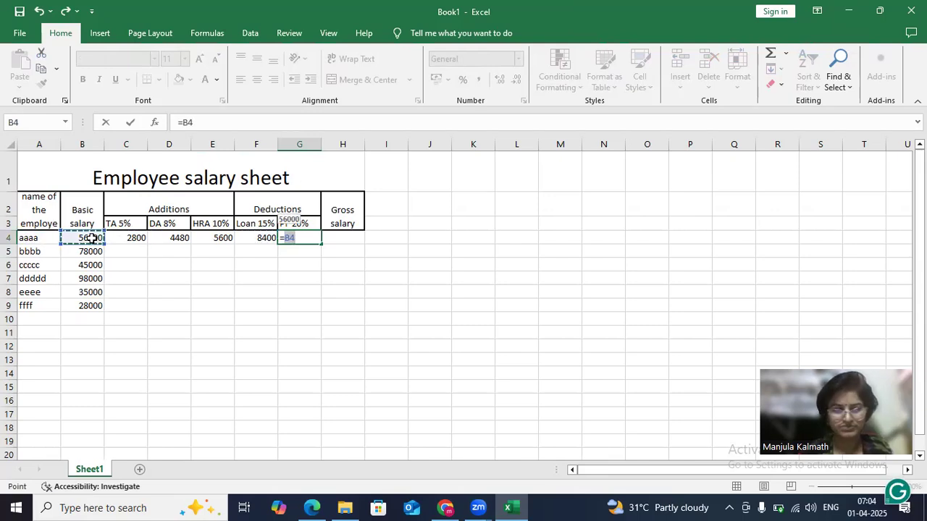
{"action": "type", "text": "*20%"}
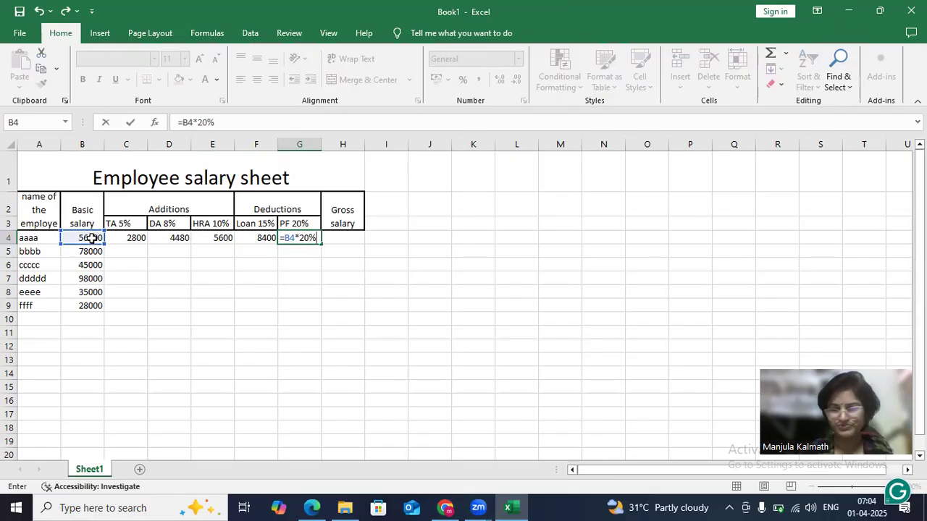
{"action": "key", "text": "Return"}
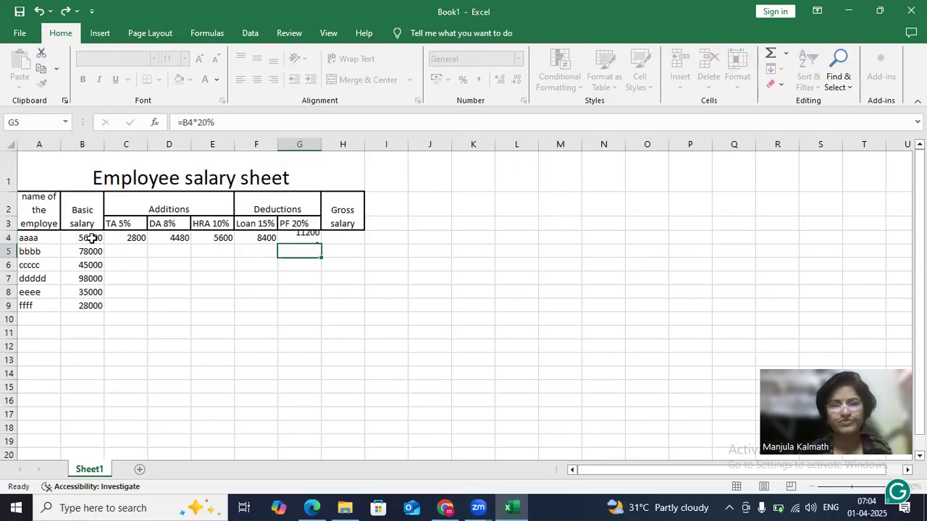
Review the first employee's addition and deduction formulas across C4:G4.
{"action": "key", "text": "Up"}
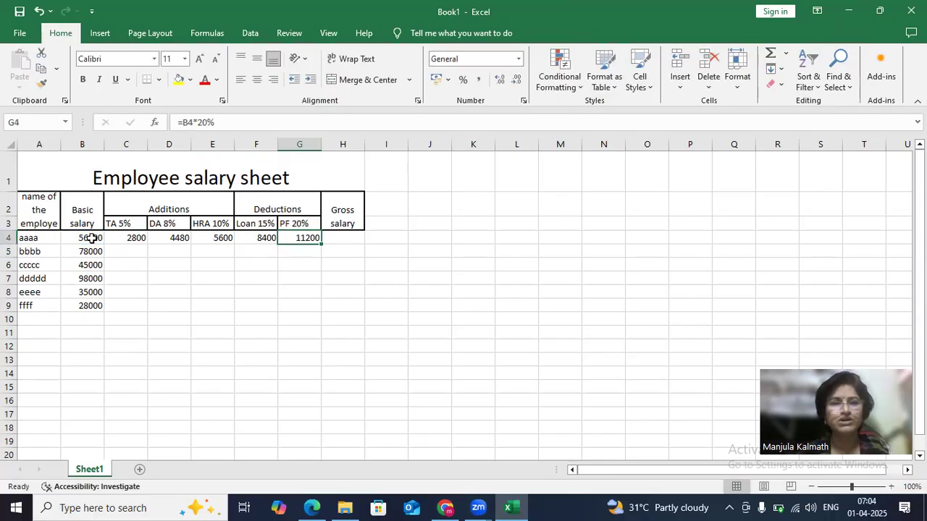
{"action": "key", "text": "Up"}
{"action": "key", "text": "Down"}
{"action": "key", "text": "Right"}
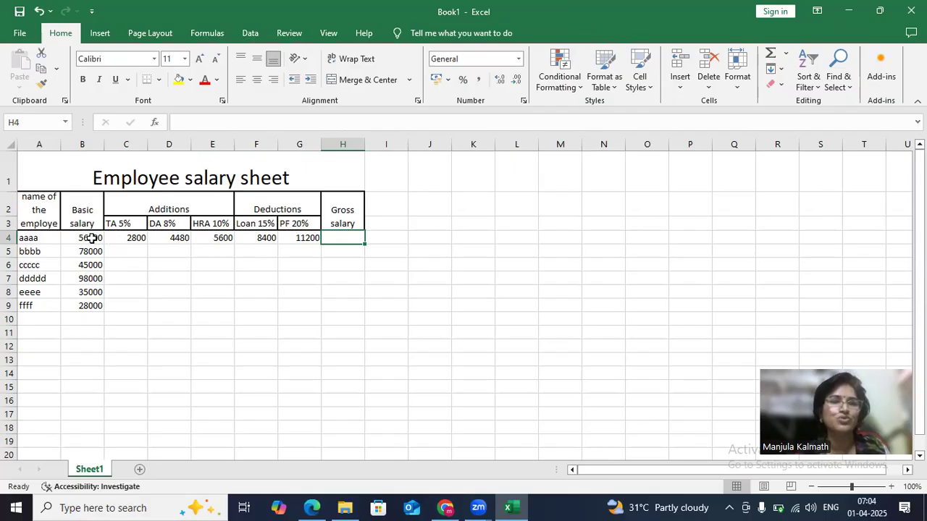
{"action": "key", "text": "Left"}
{"action": "key", "text": "Left"}
{"action": "key", "text": "Left"}
{"action": "key", "text": "Left"}
{"action": "key", "text": "Left"}
{"action": "key", "text": "Left"}
{"action": "key", "text": "Left"}
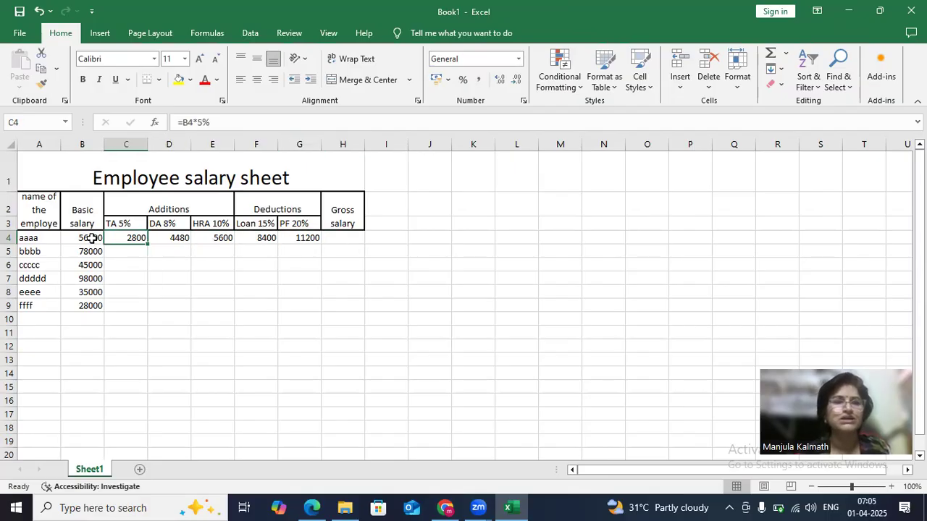
{"action": "key", "text": "Right"}
{"action": "key", "text": "Right"}
{"action": "key", "text": "Right"}
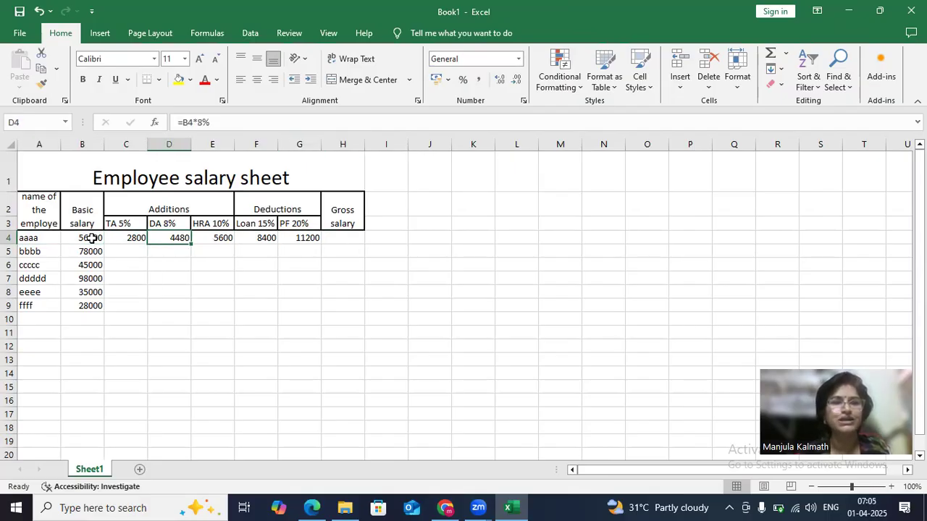
{"action": "key", "text": "Right"}
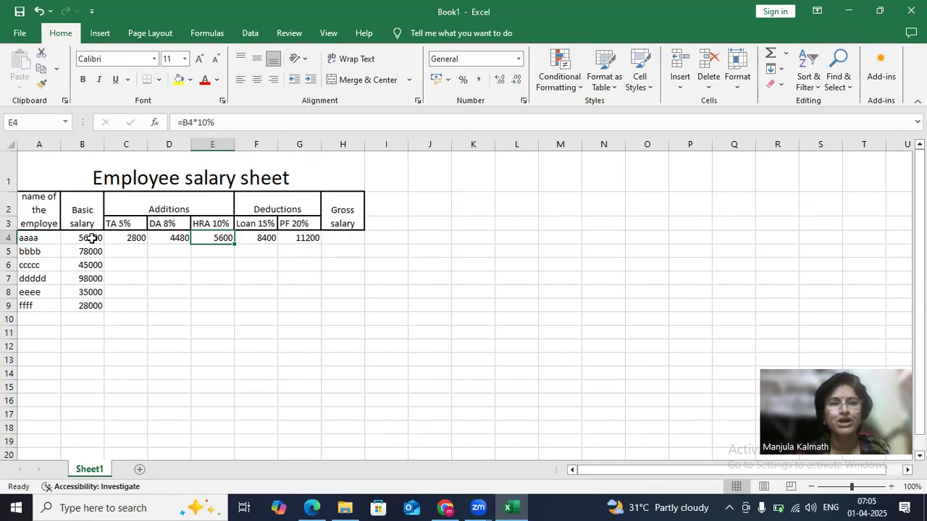
{"action": "key", "text": "Right"}
{"action": "key", "text": "Right"}
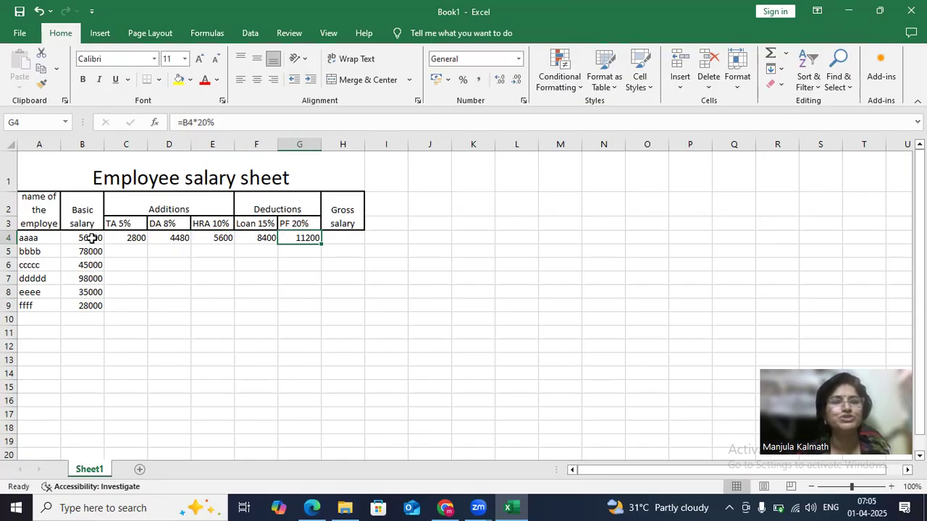
Enter the formula =B4+C4+D4+E4-F4-G4 in H4 to calculate the first employee's gross salary.
{"action": "key", "text": "Right"}
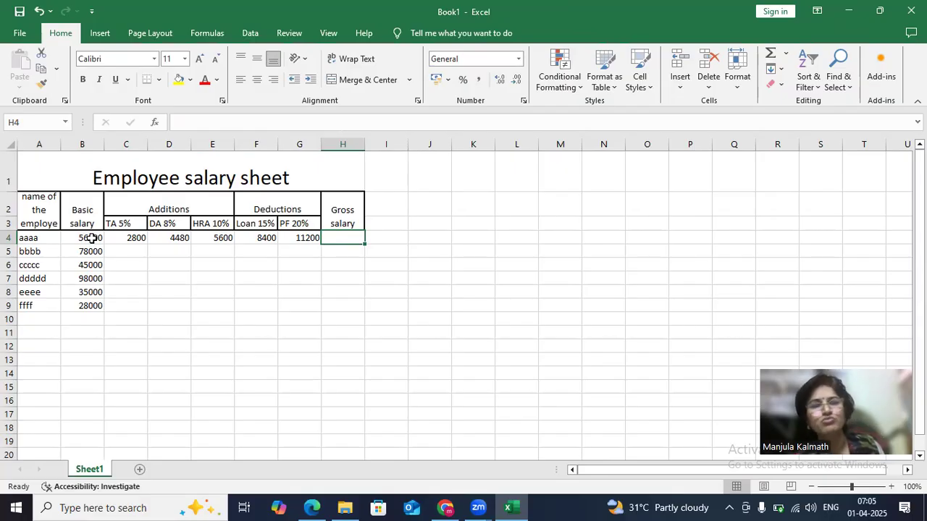
{"action": "type", "text": "="}
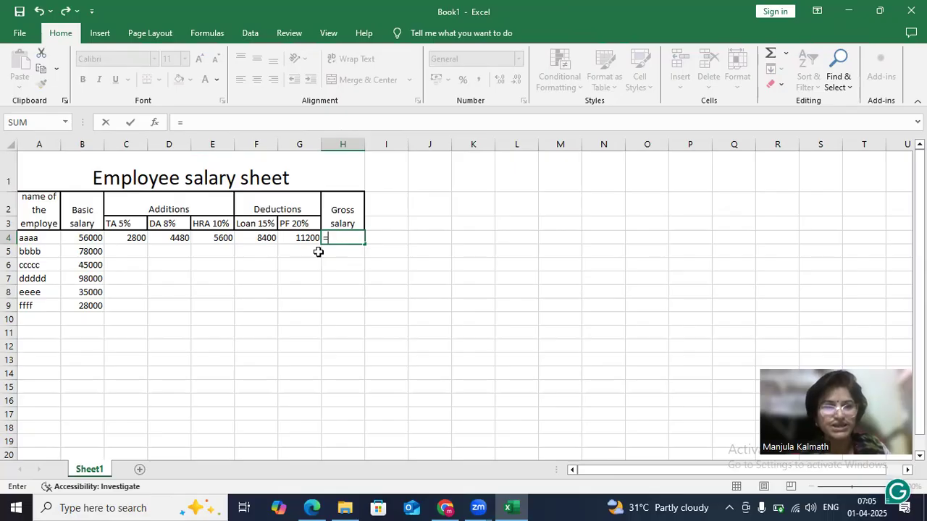
{"action": "left_click", "coordinate": [93, 238]}
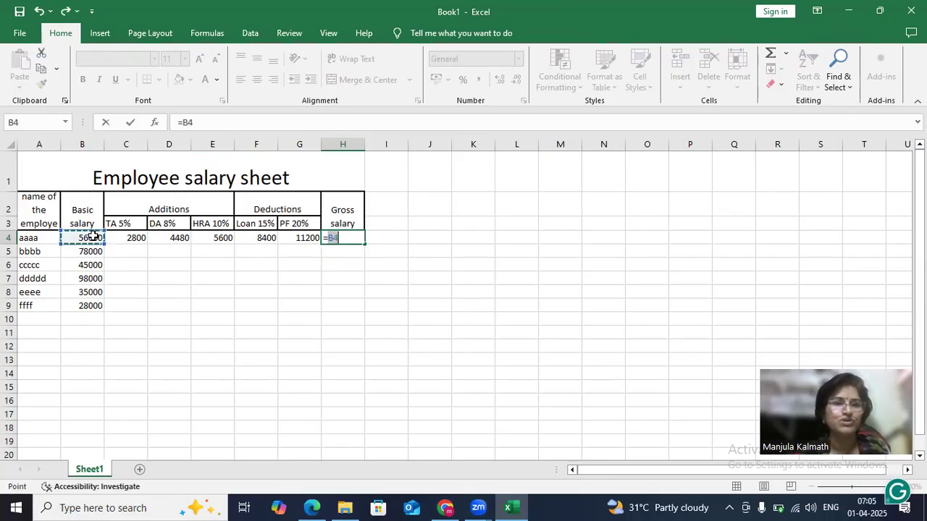
{"action": "type", "text": "+"}
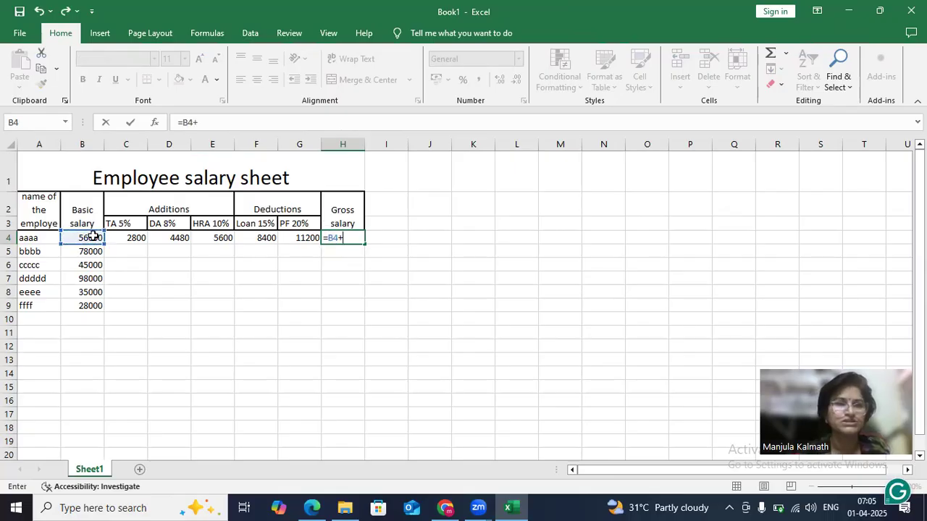
{"action": "left_click", "coordinate": [130, 238]}
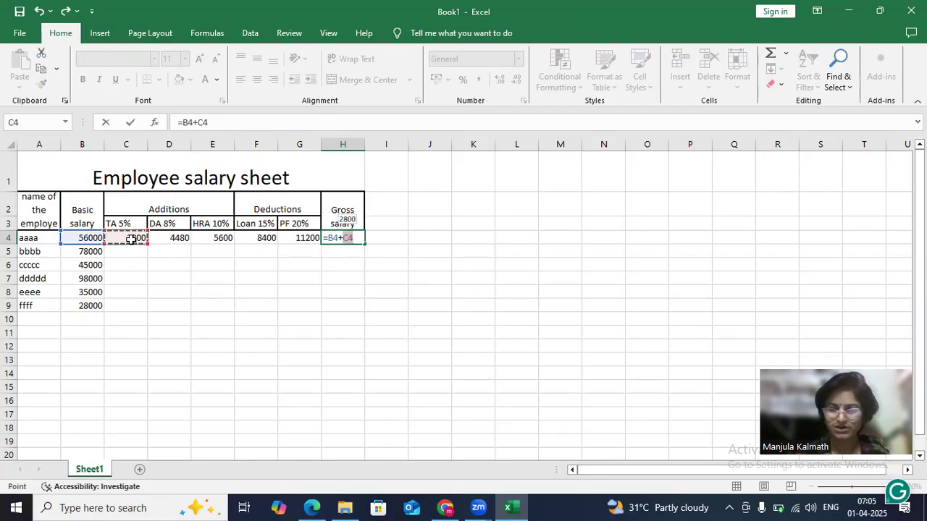
{"action": "type", "text": "+"}
{"action": "left_click", "coordinate": [174, 237]}
{"action": "type", "text": "+"}
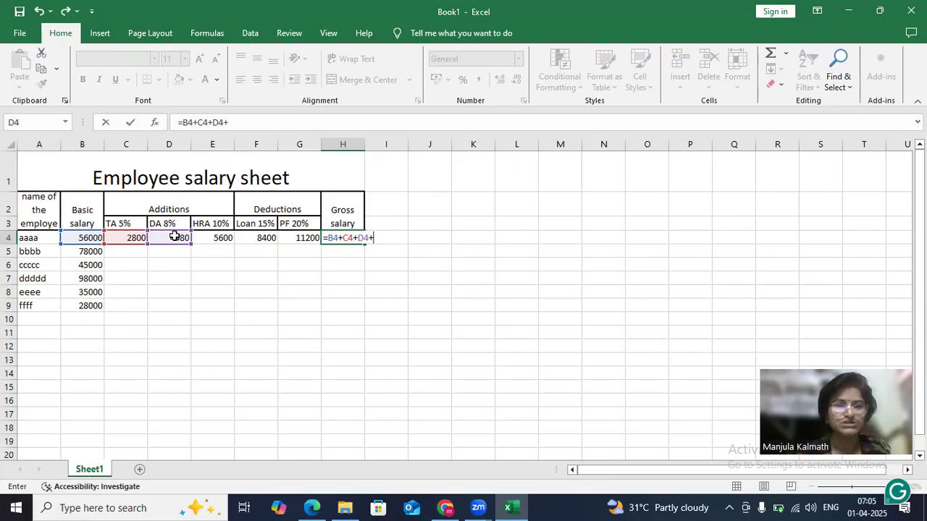
{"action": "left_click", "coordinate": [221, 239]}
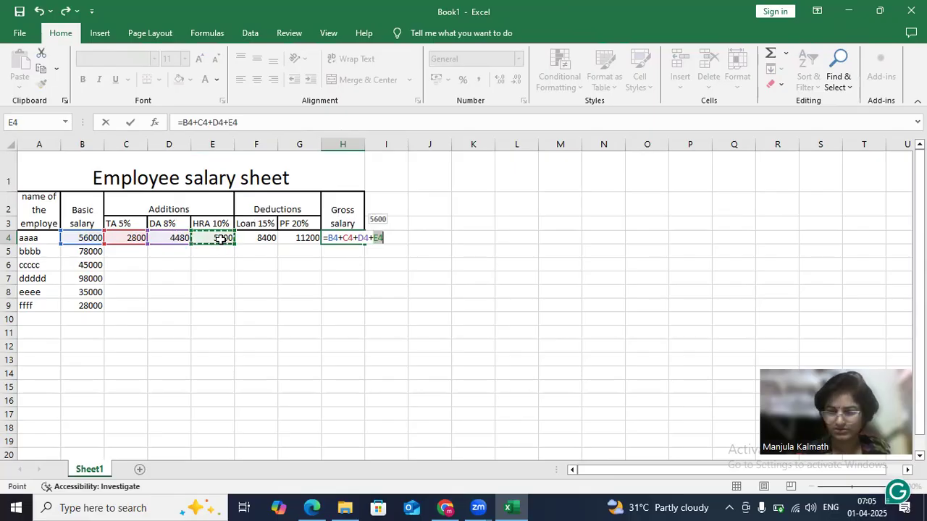
{"action": "type", "text": "+"}
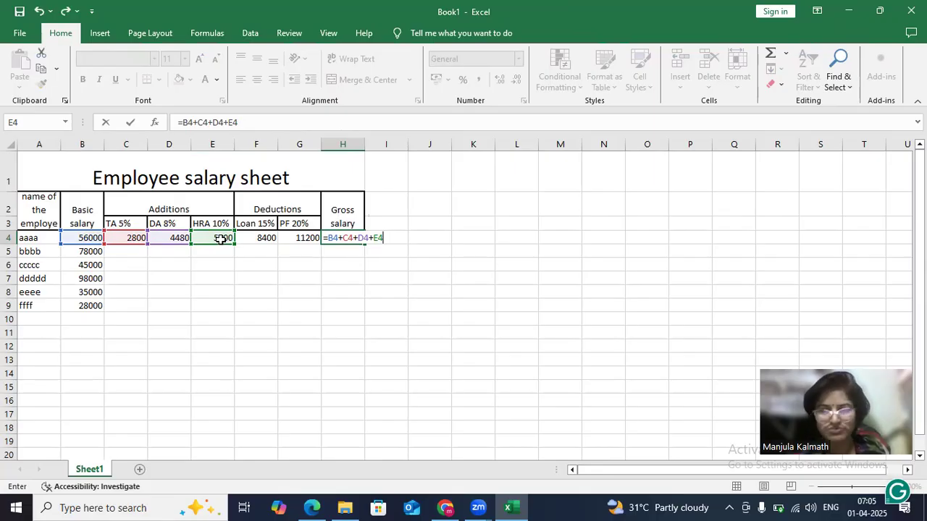
{"action": "left_click", "coordinate": [259, 239]}
{"action": "type", "text": "-"}
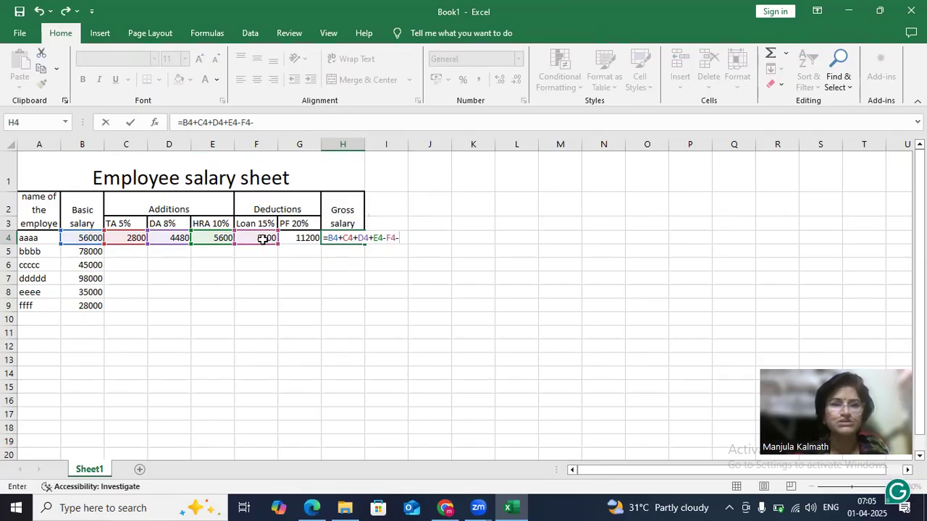
{"action": "left_click", "coordinate": [303, 239]}
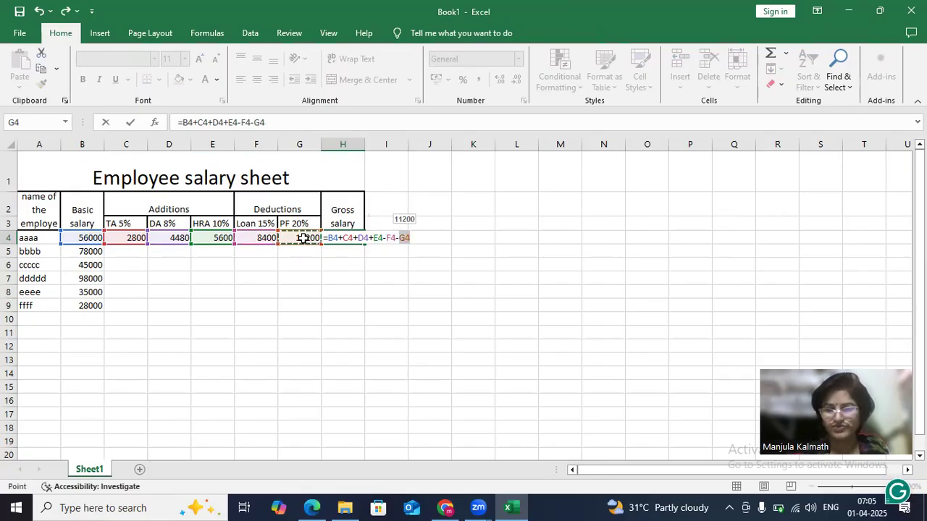
{"action": "key", "text": "Return"}
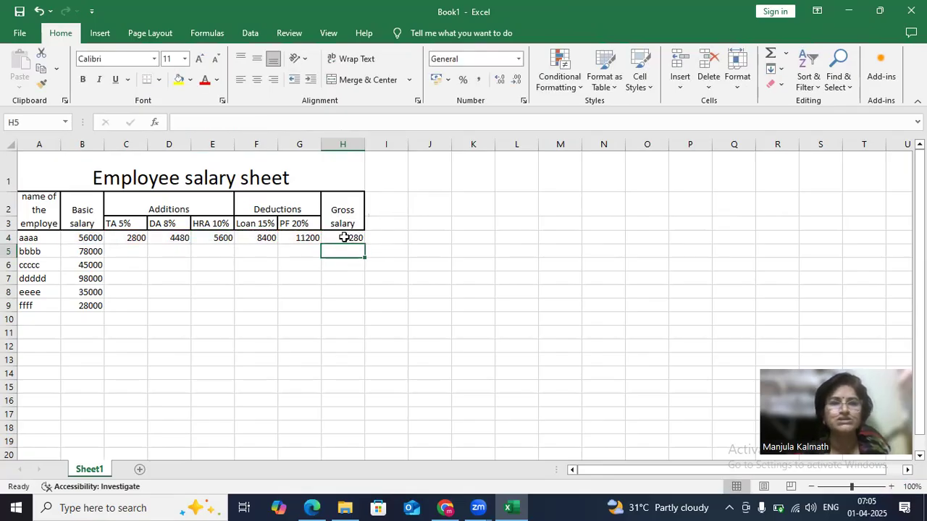
Examine the first employee's gross salary formula in H4 together with the addition and deduction formulas it refers to.
{"action": "left_click", "coordinate": [342, 238]}
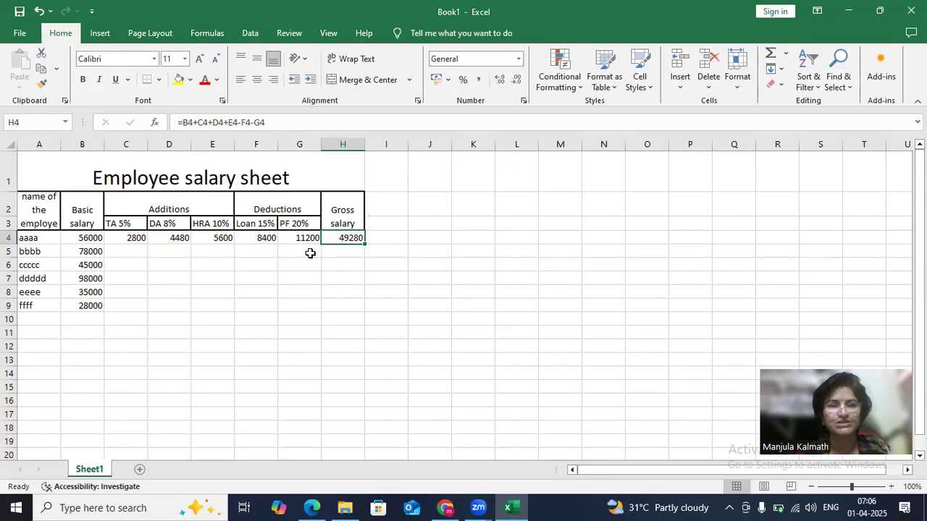
{"action": "left_click", "coordinate": [134, 238]}
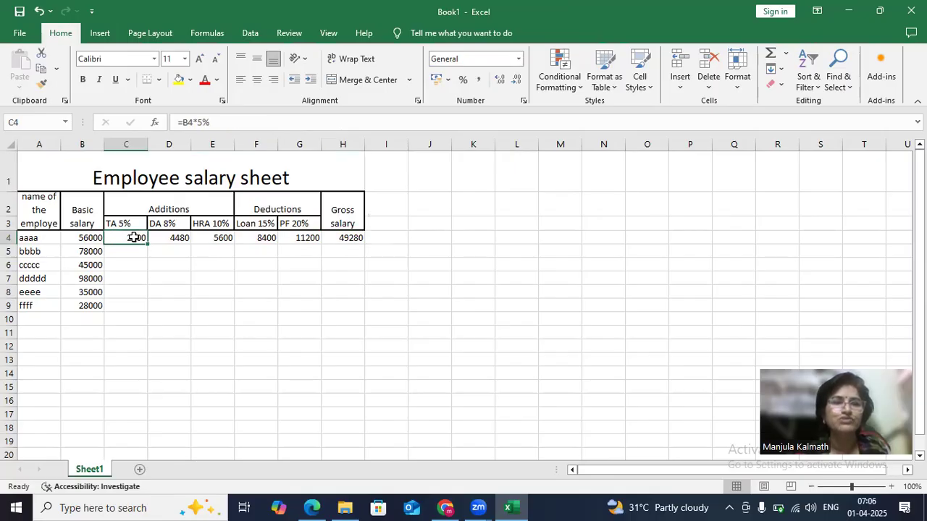
{"action": "left_click", "coordinate": [178, 238]}
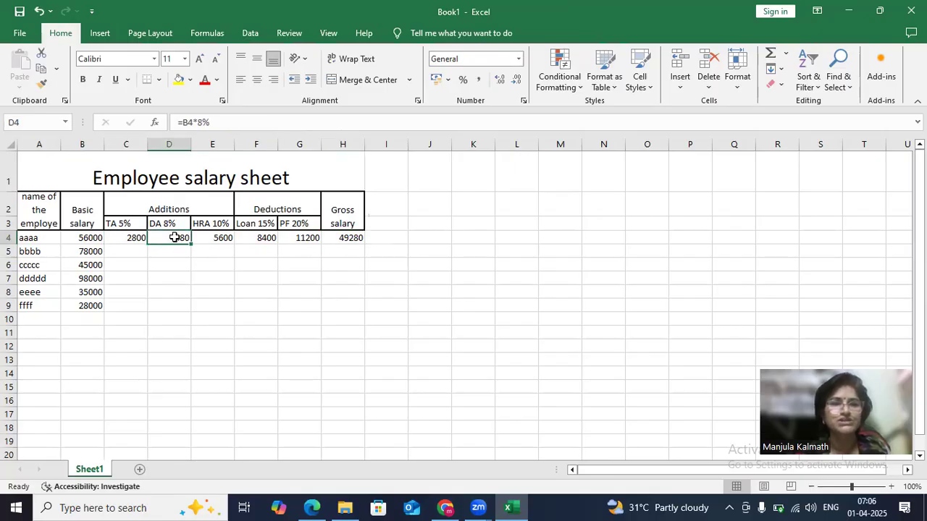
{"action": "left_click", "coordinate": [130, 237]}
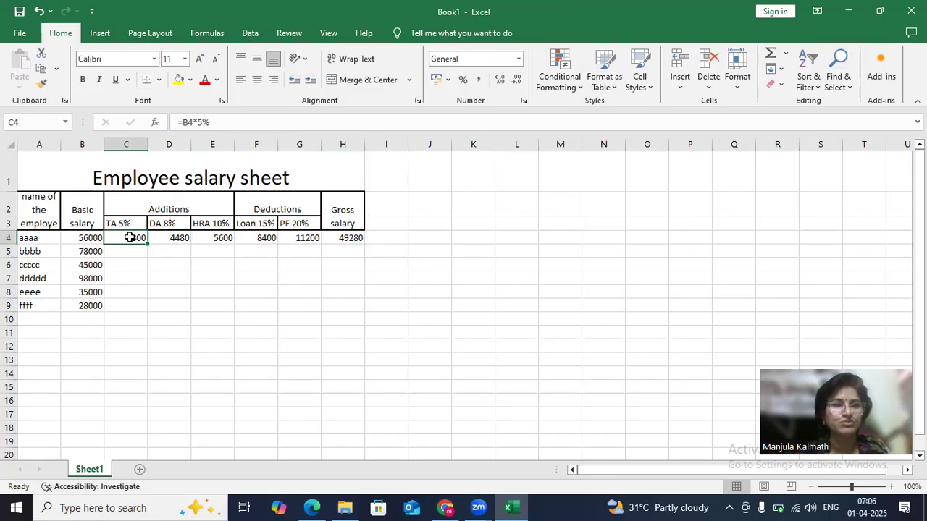
{"action": "left_click", "coordinate": [181, 238]}
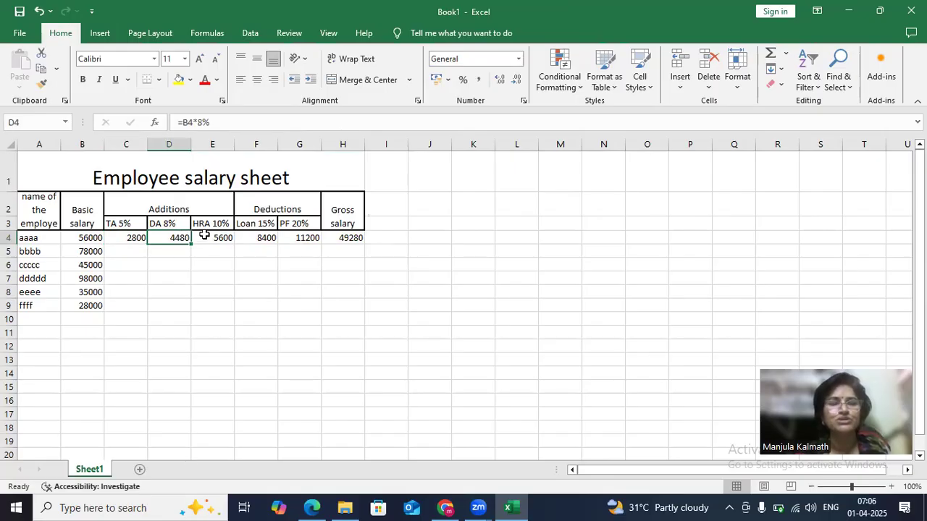
{"action": "left_click", "coordinate": [215, 237]}
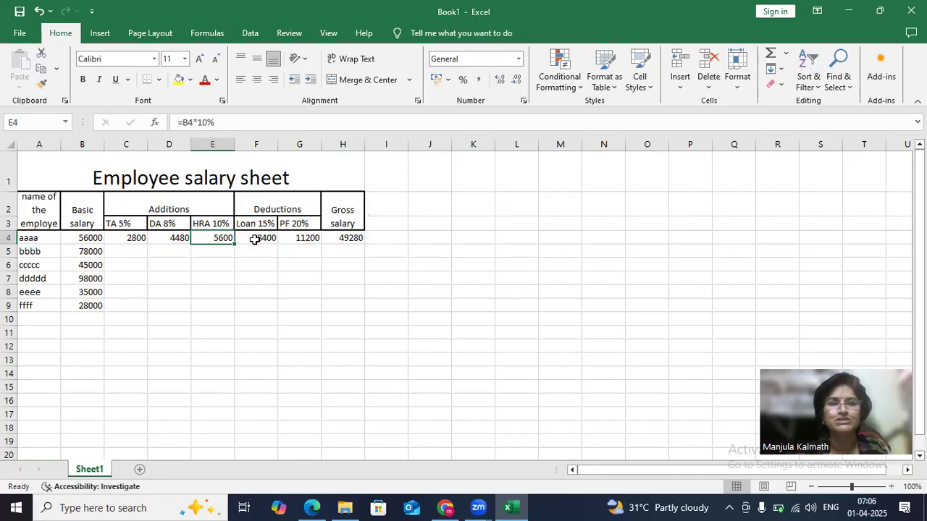
{"action": "left_click", "coordinate": [253, 238]}
{"action": "left_click", "coordinate": [306, 239]}
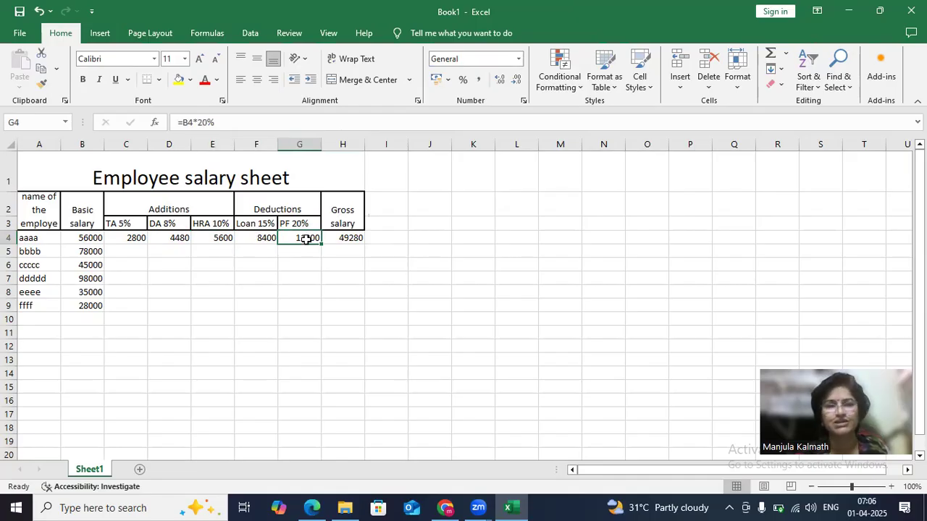
{"action": "left_click", "coordinate": [352, 238]}
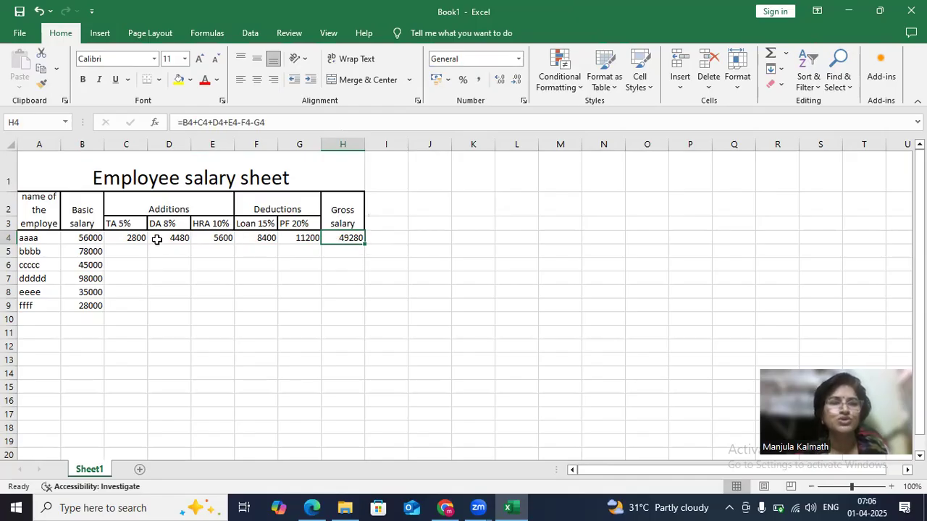
Fill the first employee's formulas from C4:H4 down to row 9 for all remaining employees.
{"action": "left_click_drag", "start_coordinate": [134, 238], "coordinate": [370, 308]}
{"action": "left_click", "coordinate": [285, 355]}
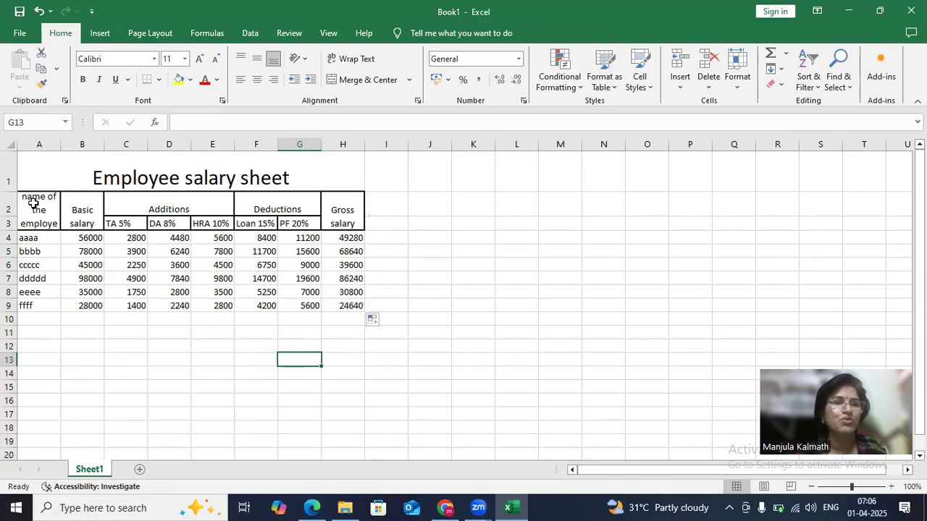
Apply thin solid inside and outline borders in the automatic color to the whole salary table A2:H9.
{"action": "left_click_drag", "start_coordinate": [33, 207], "coordinate": [357, 310]}
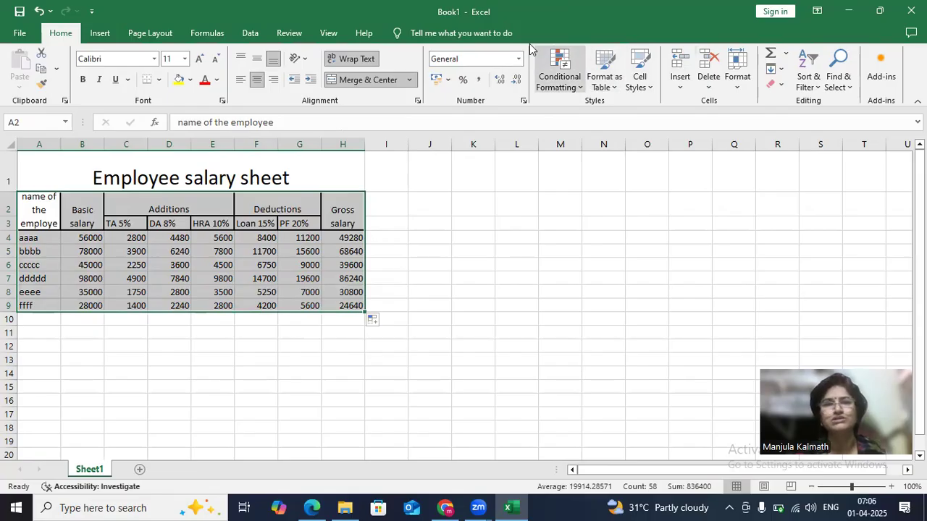
{"action": "left_click", "coordinate": [417, 102]}
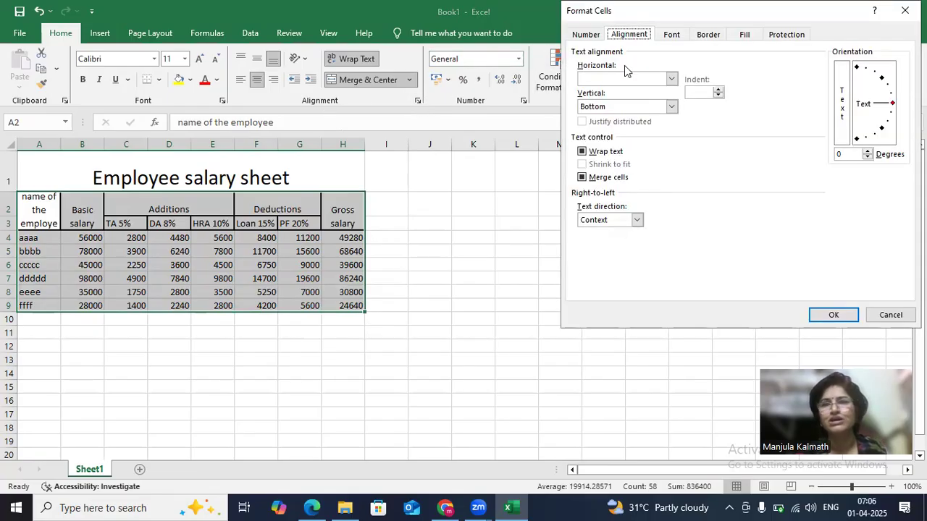
{"action": "left_click", "coordinate": [709, 36]}
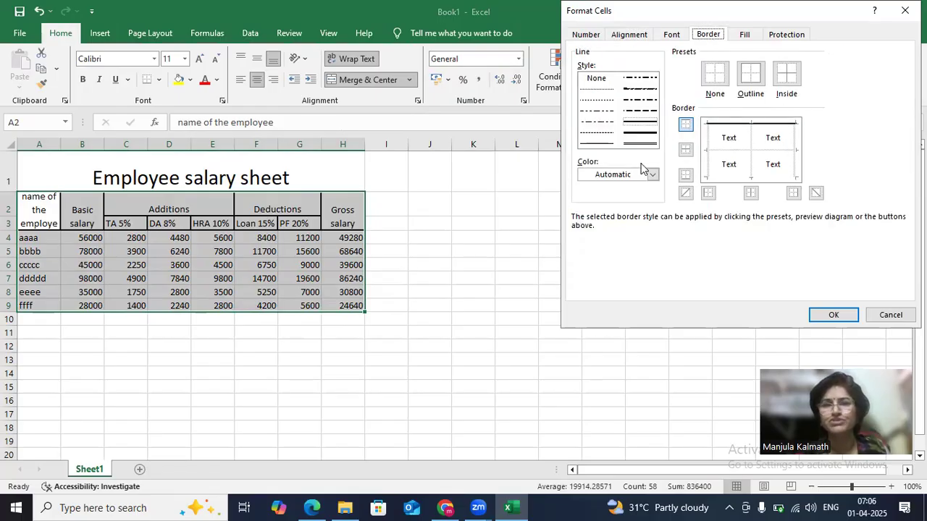
{"action": "left_click", "coordinate": [653, 176]}
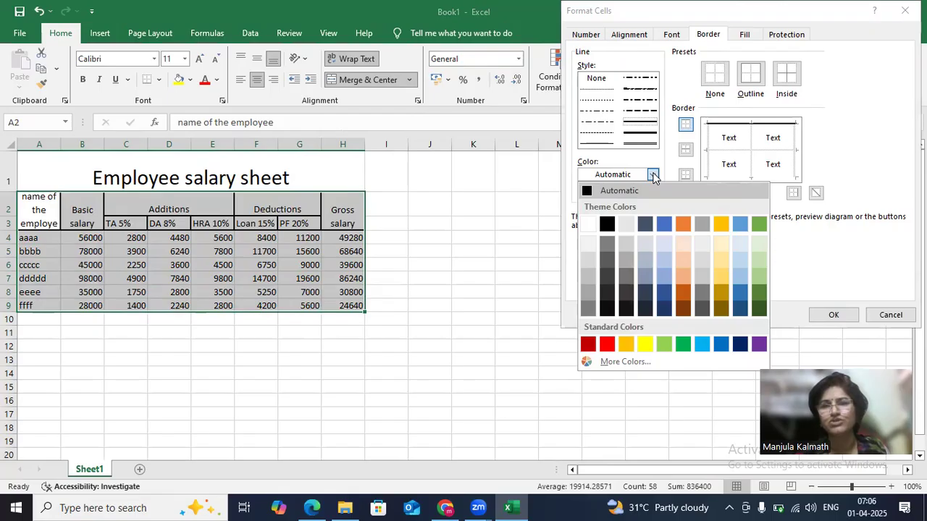
{"action": "left_click", "coordinate": [598, 145]}
{"action": "left_click", "coordinate": [598, 145]}
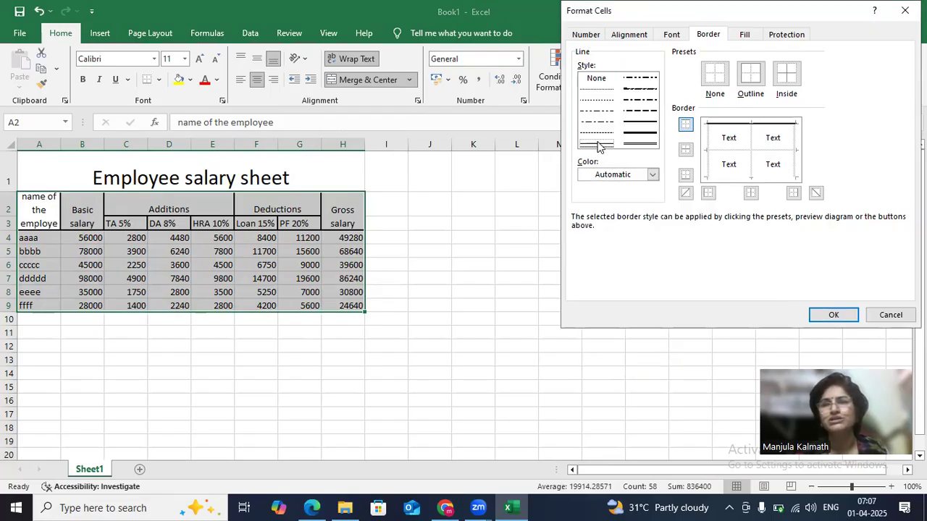
{"action": "left_click", "coordinate": [789, 76]}
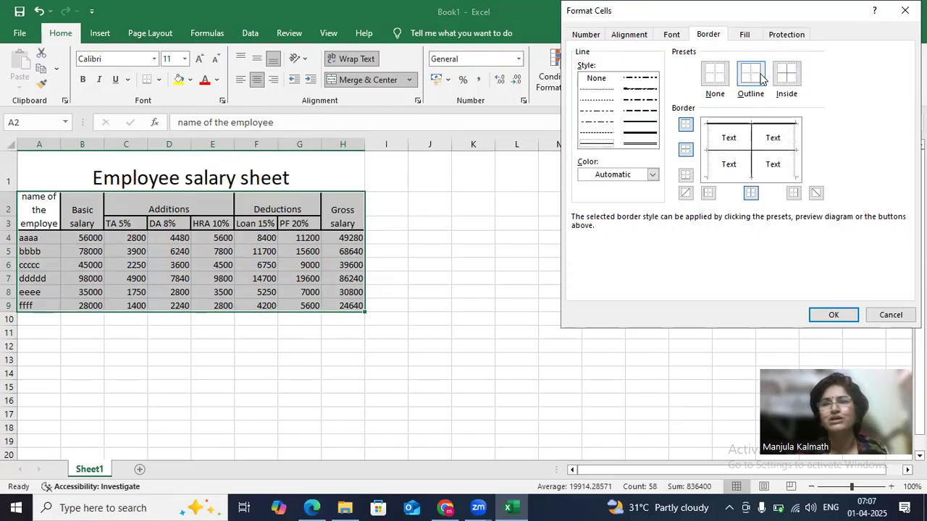
{"action": "left_click", "coordinate": [757, 78]}
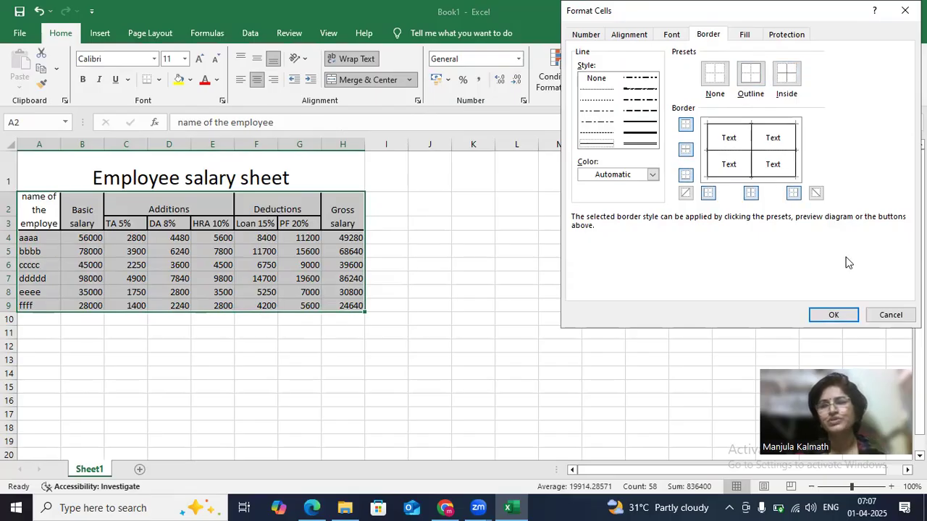
{"action": "left_click", "coordinate": [828, 319]}
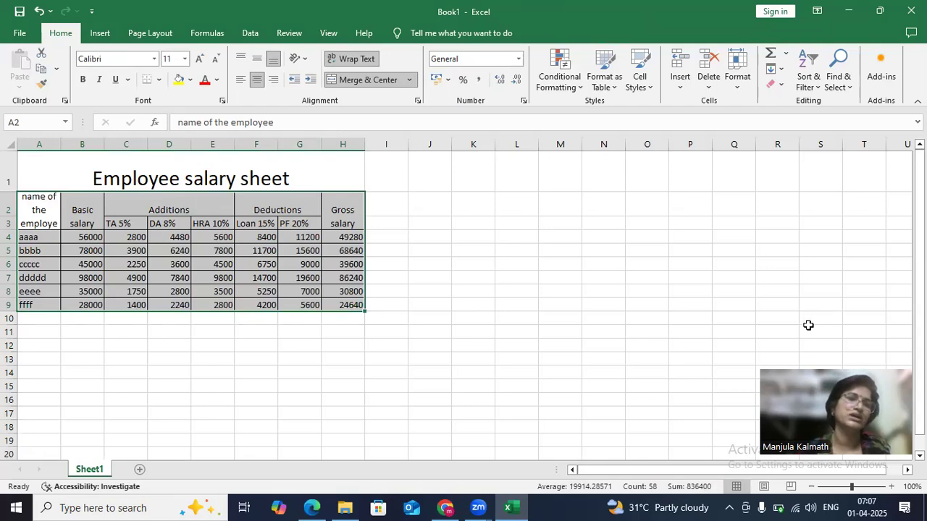
Set the font of the salary table A2:H9 to Times New Roman, size 20.
{"action": "left_click_drag", "start_coordinate": [39, 206], "coordinate": [347, 305]}
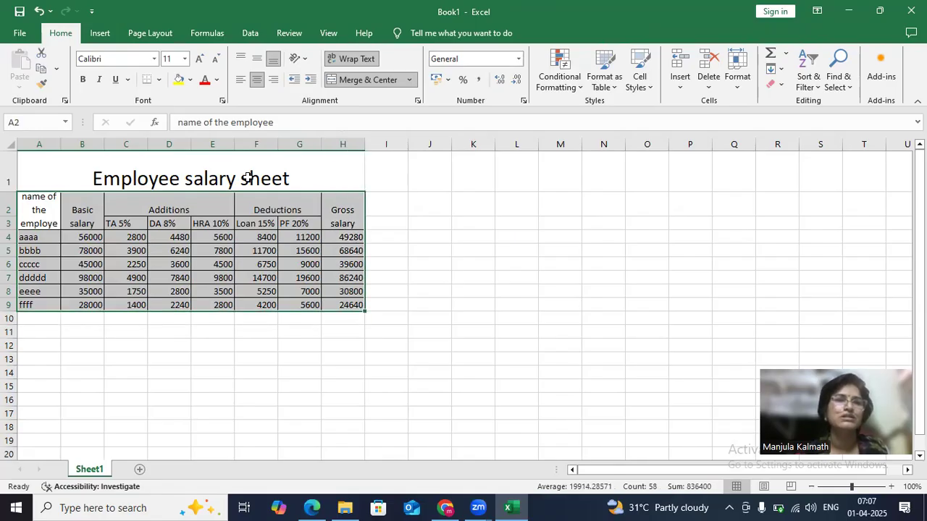
{"action": "left_click", "coordinate": [134, 61]}
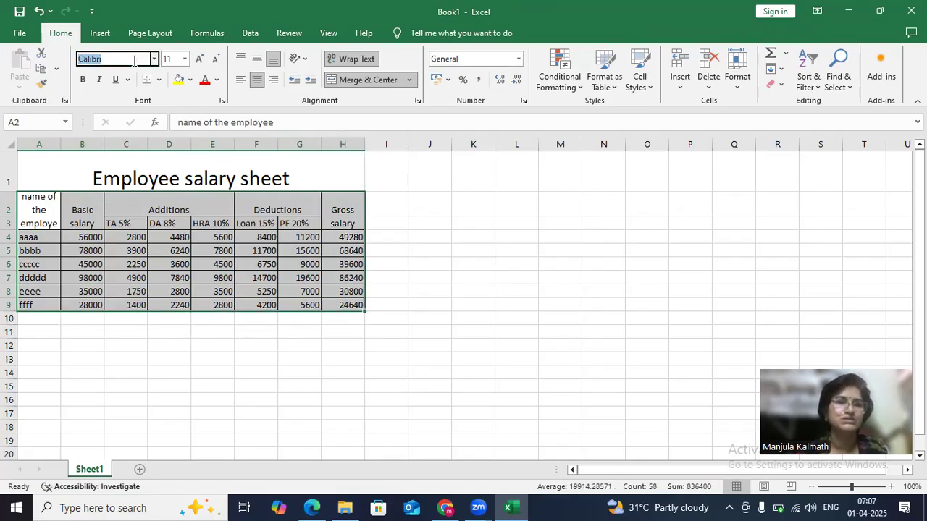
{"action": "type", "text": "Times New Roman"}
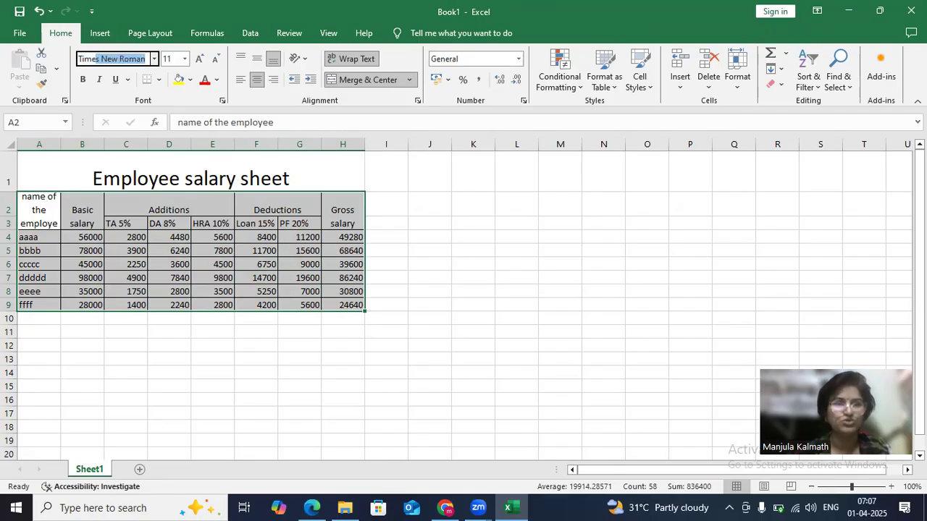
{"action": "key", "text": "Return"}
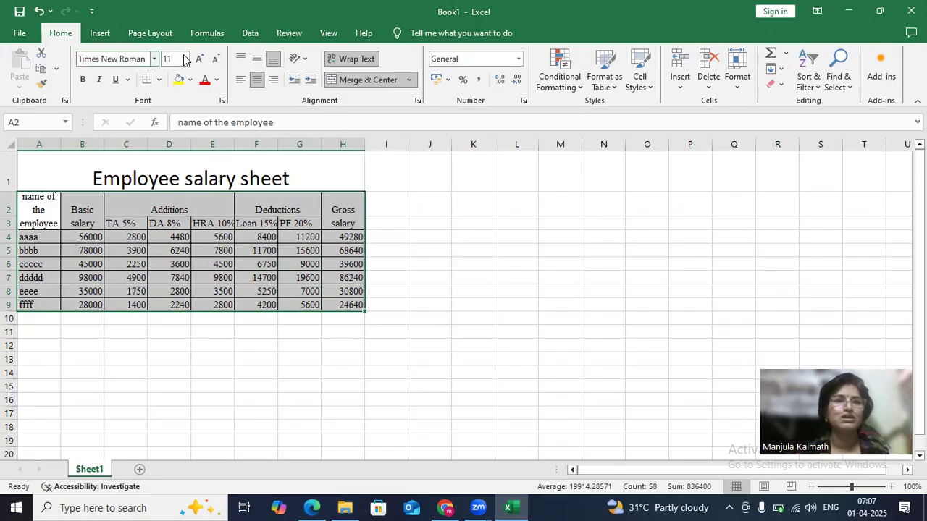
{"action": "left_click", "coordinate": [176, 60]}
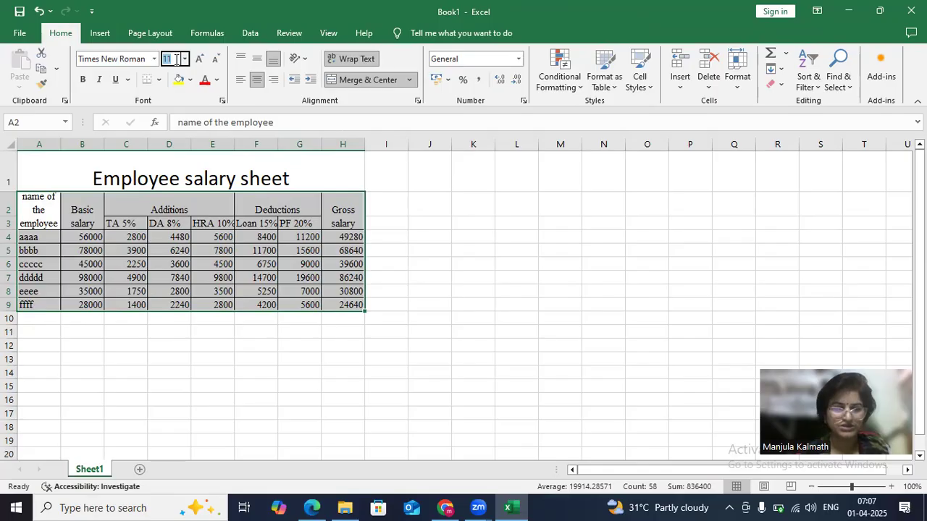
{"action": "type", "text": "20"}
{"action": "key", "text": "Return"}
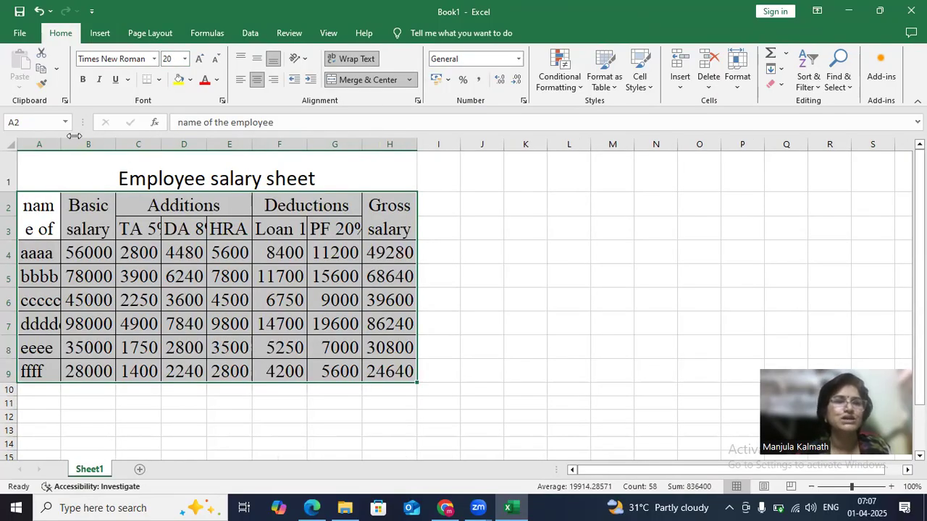
Widen columns A to H equally so the enlarged headings and names fit their cells.
{"action": "left_click_drag", "start_coordinate": [52, 143], "coordinate": [456, 139]}
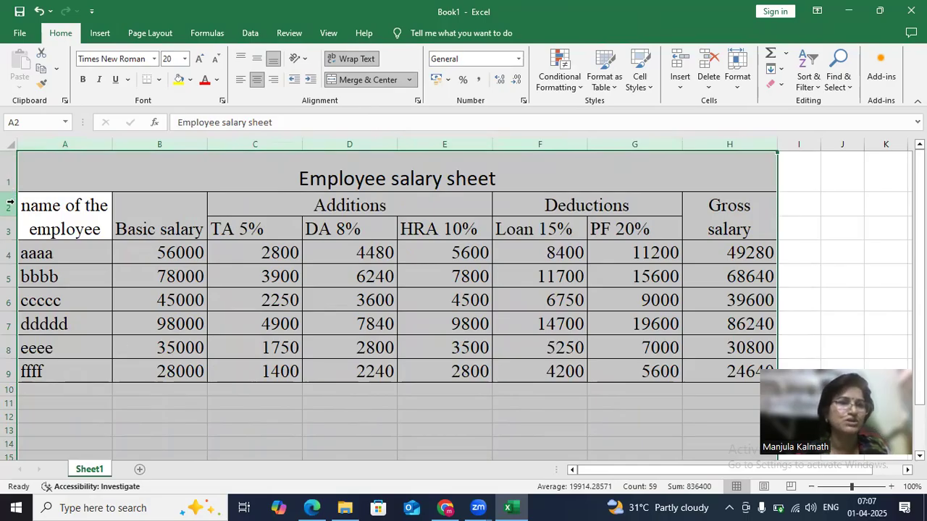
Increase the height of rows 2 to 9 equally to give the headings and employee rows more vertical space.
{"action": "left_click_drag", "start_coordinate": [8, 205], "coordinate": [10, 388]}
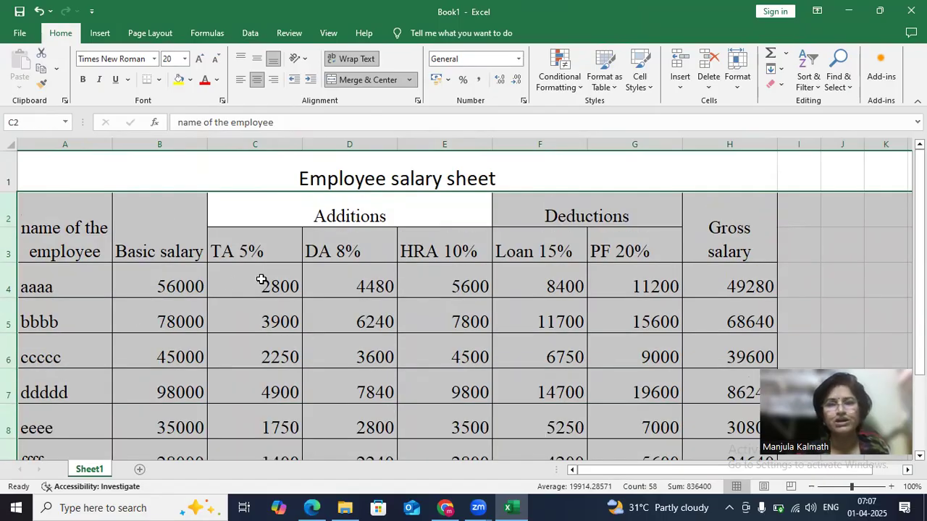
{"action": "left_click", "coordinate": [440, 258]}
{"action": "key", "text": "Down"}
{"action": "key", "text": "Down"}
{"action": "key", "text": "Down"}
{"action": "key", "text": "Down"}
{"action": "key", "text": "Down"}
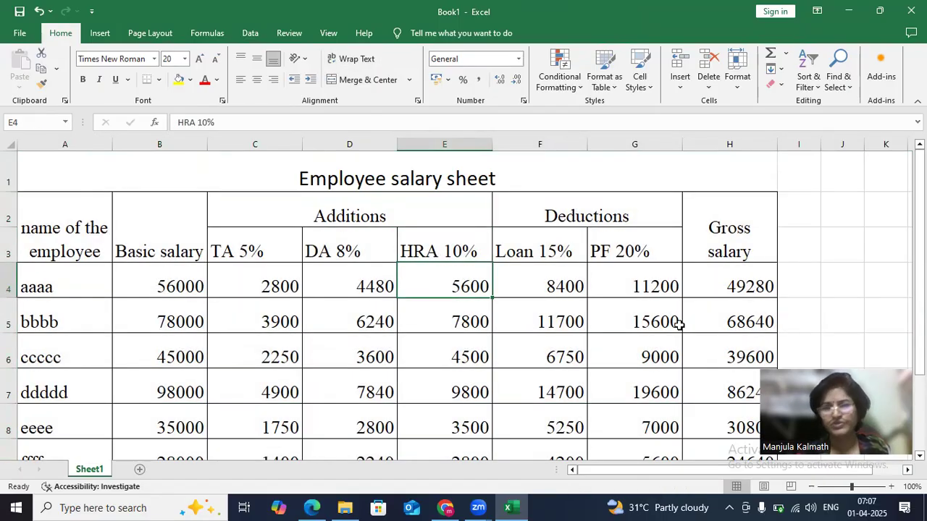
{"action": "key", "text": "Down"}
{"action": "key", "text": "Down"}
{"action": "key", "text": "Down"}
{"action": "key", "text": "Up"}
{"action": "key", "text": "Up"}
{"action": "key", "text": "Up"}
{"action": "key", "text": "Up"}
{"action": "key", "text": "Up"}
{"action": "key", "text": "Up"}
{"action": "key", "text": "Up"}
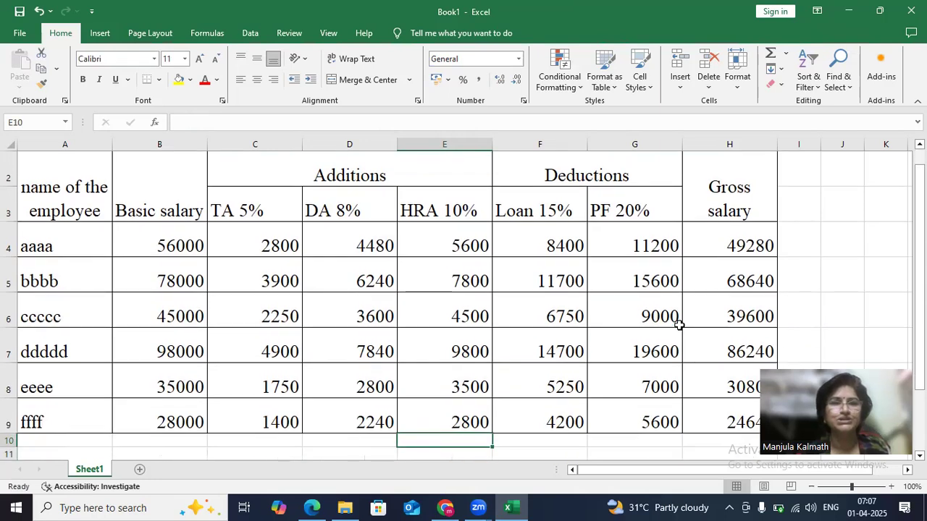
{"action": "key", "text": "ctrl+Home"}
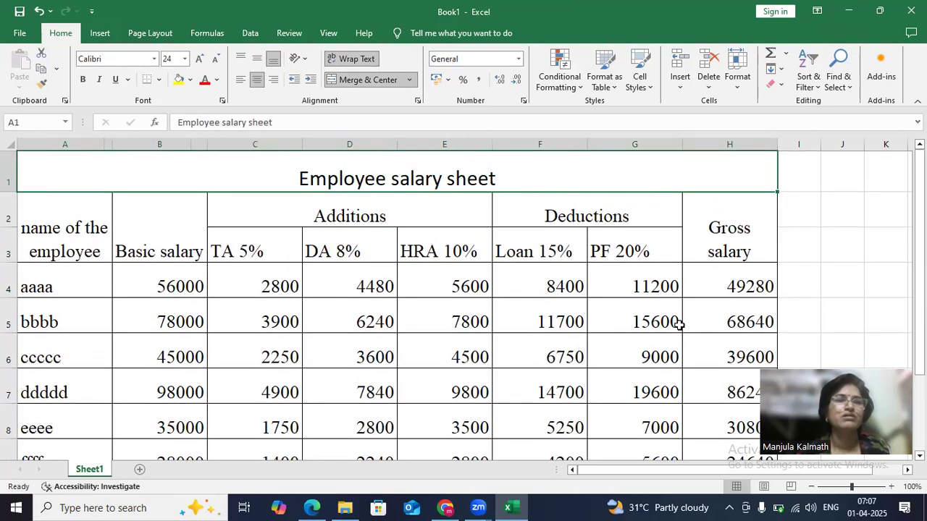
Narrow columns A to H equally so the salary table takes less width while its figures still fit.
{"action": "left_click_drag", "start_coordinate": [108, 144], "coordinate": [710, 141]}
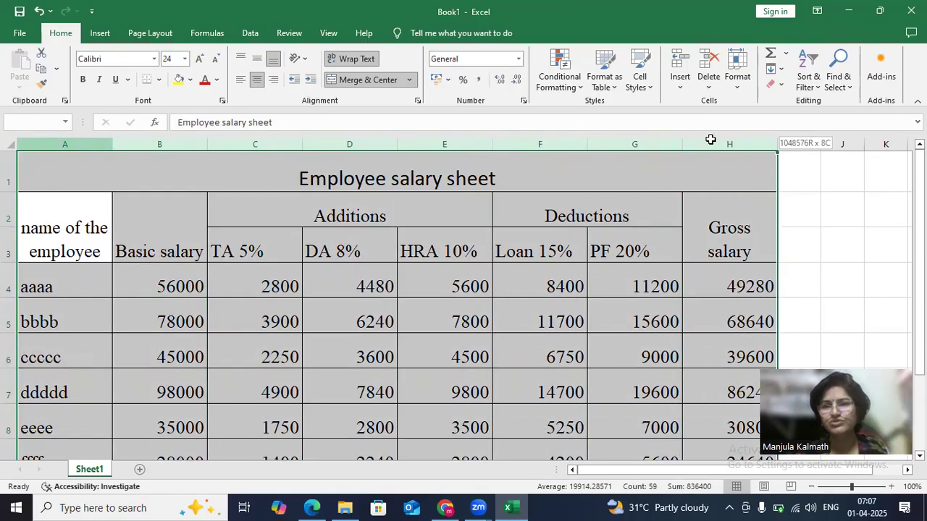
{"action": "left_click_drag", "start_coordinate": [778, 143], "coordinate": [769, 142]}
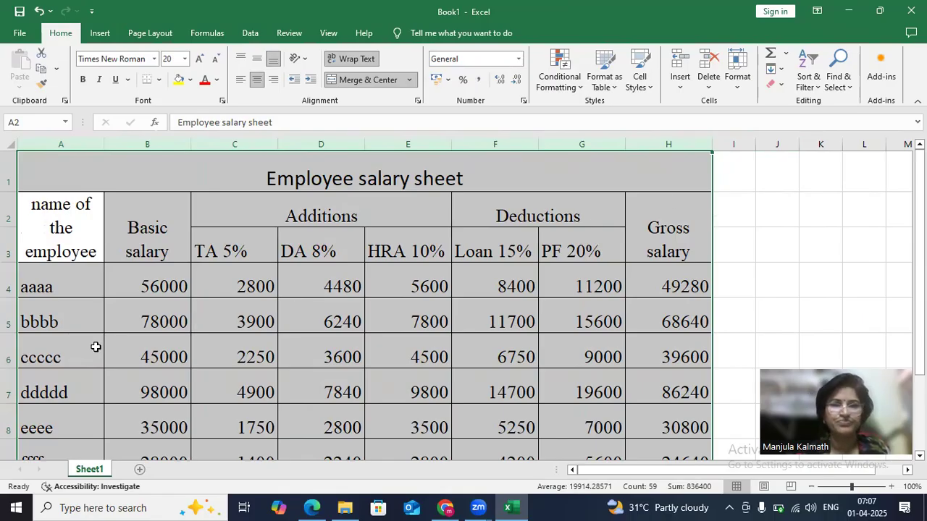
{"action": "left_click", "coordinate": [532, 326]}
{"action": "key", "text": "Down"}
{"action": "key", "text": "Down"}
{"action": "key", "text": "Down"}
{"action": "key", "text": "Down"}
{"action": "key", "text": "Down"}
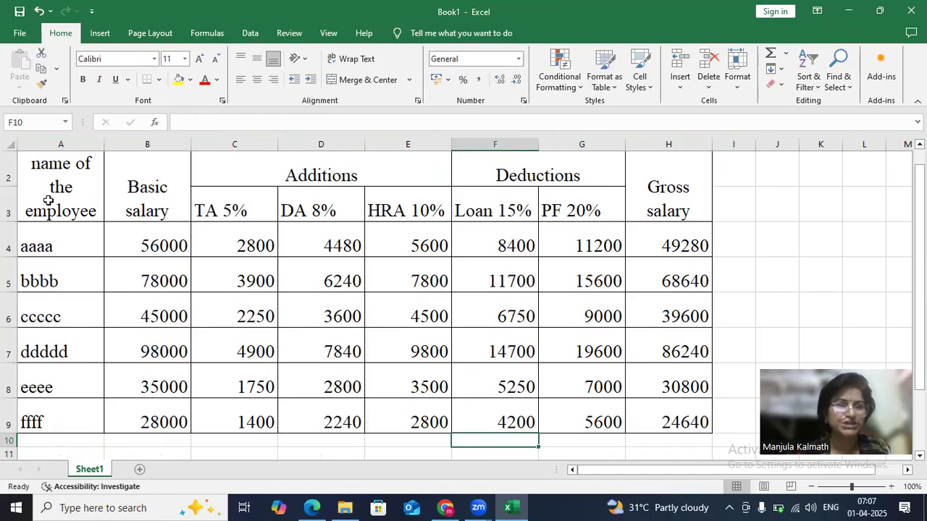
Reduce the height of rows 2 to 9 equally so the whole salary table fits in view below its title.
{"action": "left_click_drag", "start_coordinate": [10, 170], "coordinate": [7, 425]}
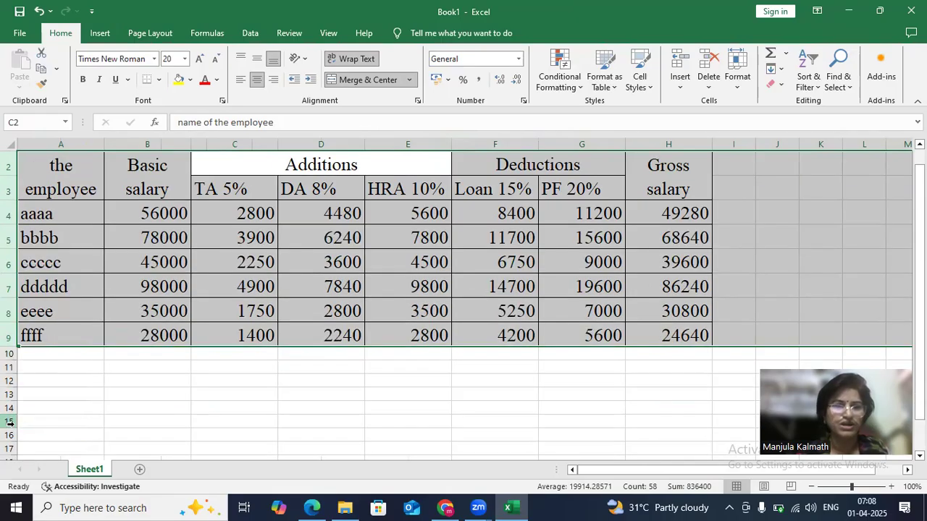
{"action": "left_click", "coordinate": [342, 213]}
{"action": "key", "text": "Up"}
{"action": "key", "text": "Up"}
{"action": "key", "text": "Up"}
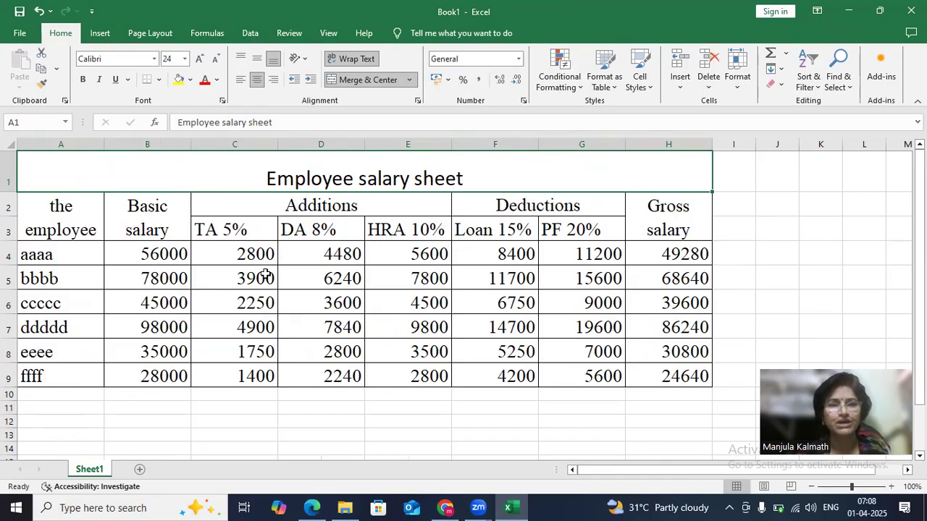
Center the employee names and all salary figures in A4:H9 horizontally within their cells.
{"action": "left_click_drag", "start_coordinate": [76, 256], "coordinate": [665, 381]}
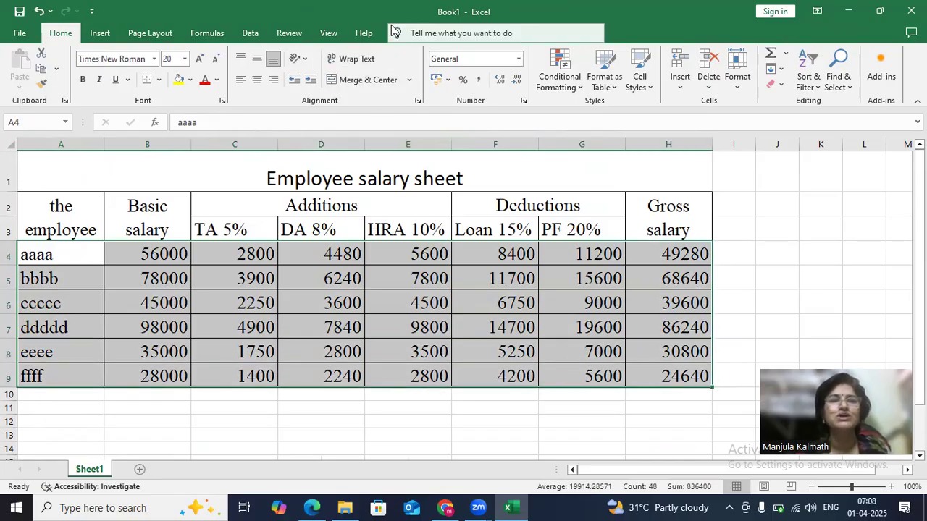
{"action": "left_click", "coordinate": [256, 81]}
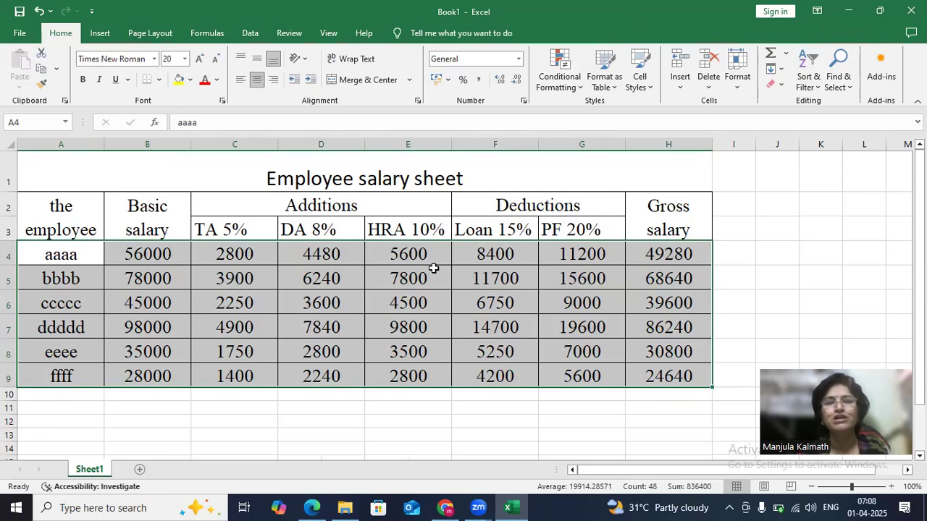
{"action": "left_click", "coordinate": [404, 279]}
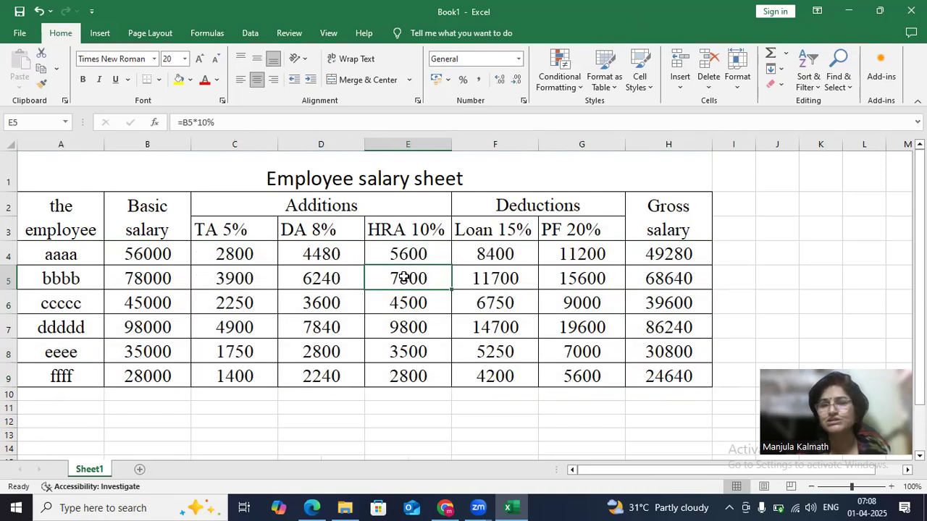